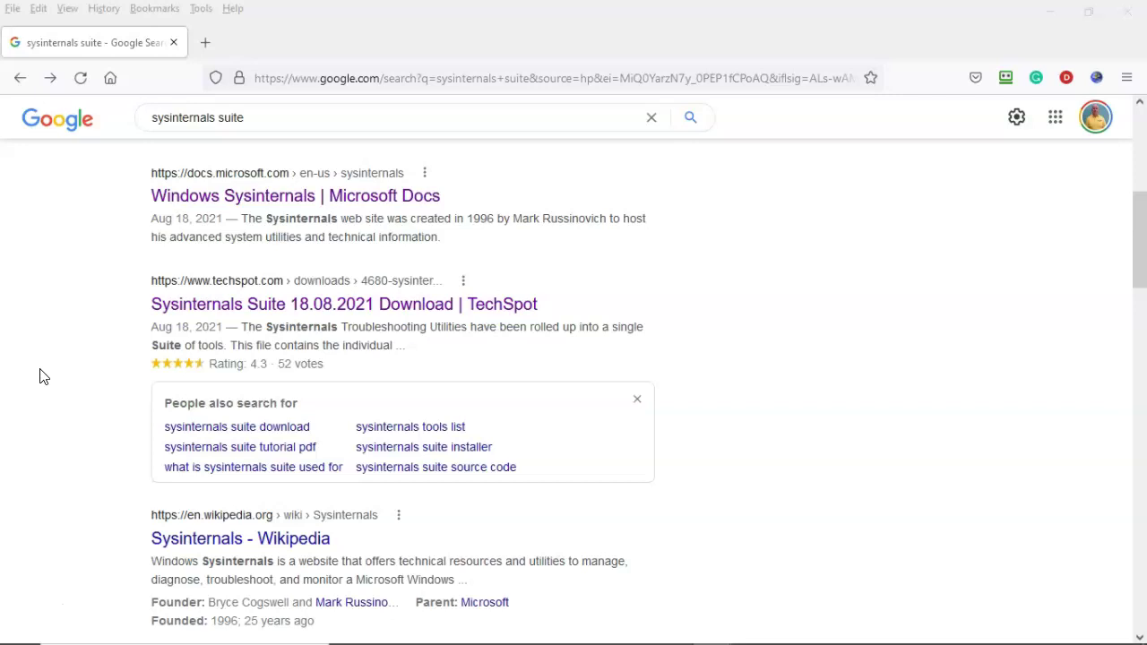
# Extract SysinternalsSuite.zip in the Downloads folder to the default SysinternalsSuite destination folder
pyautogui.click(35, 601)
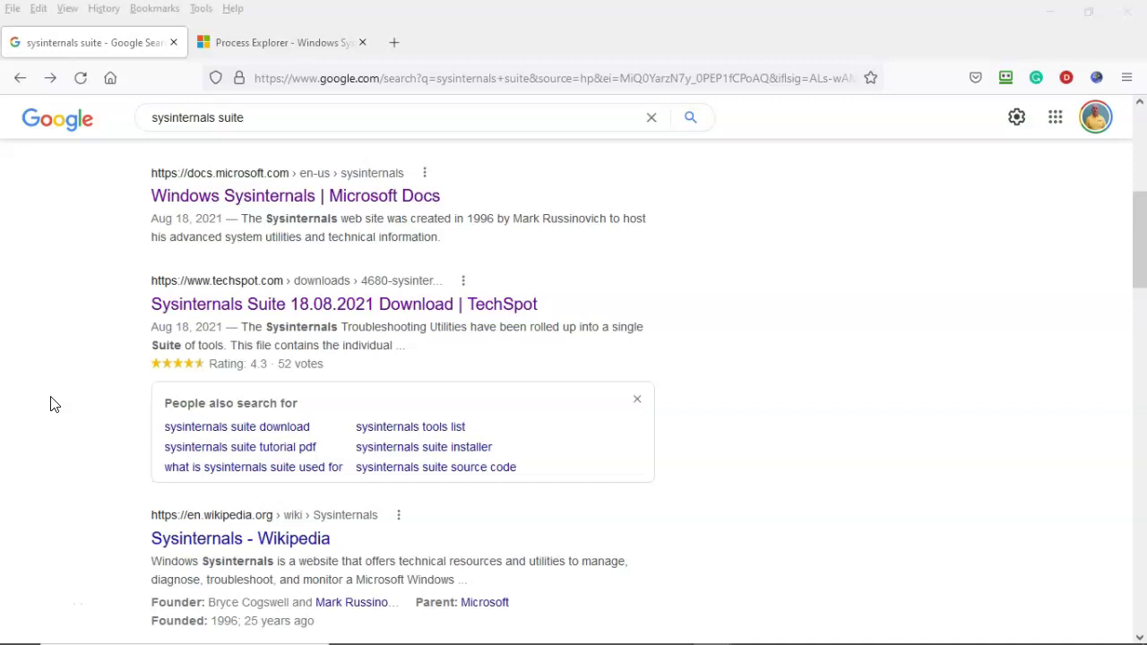
pyautogui.click(33, 611)
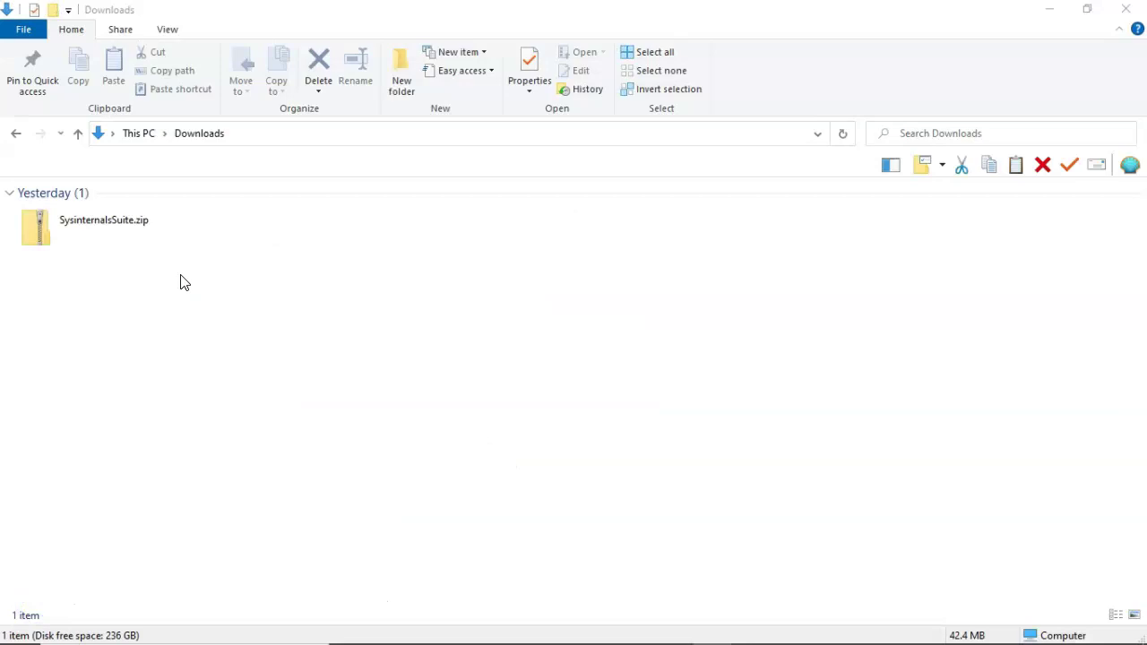
pyautogui.click(90, 228)
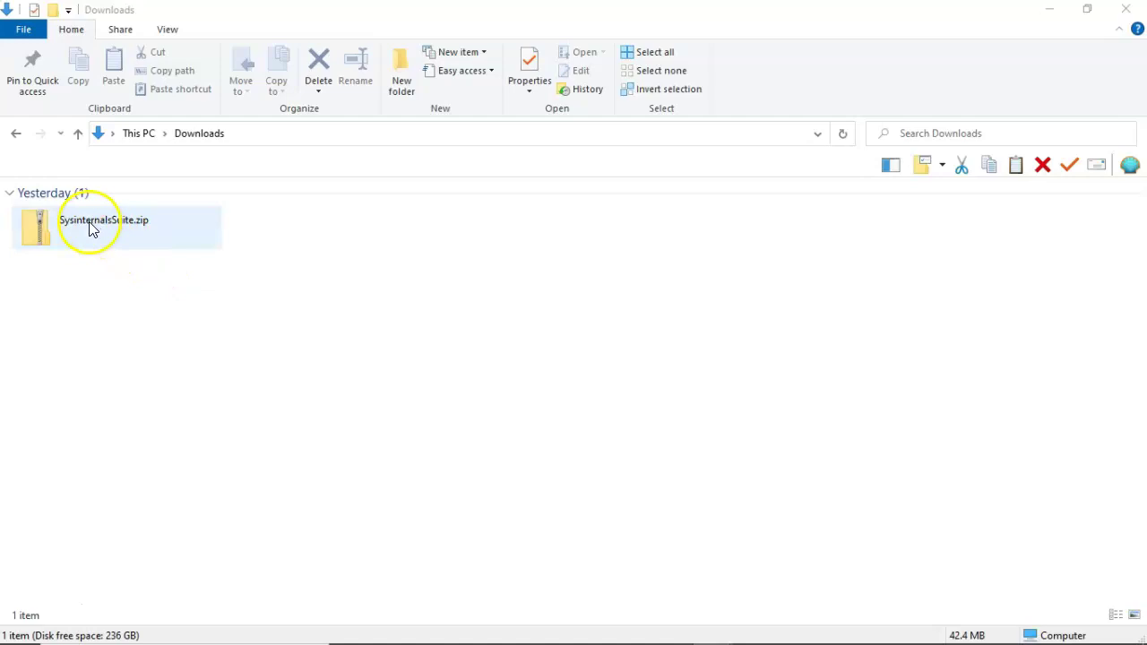
pyautogui.rightClick(89, 221)
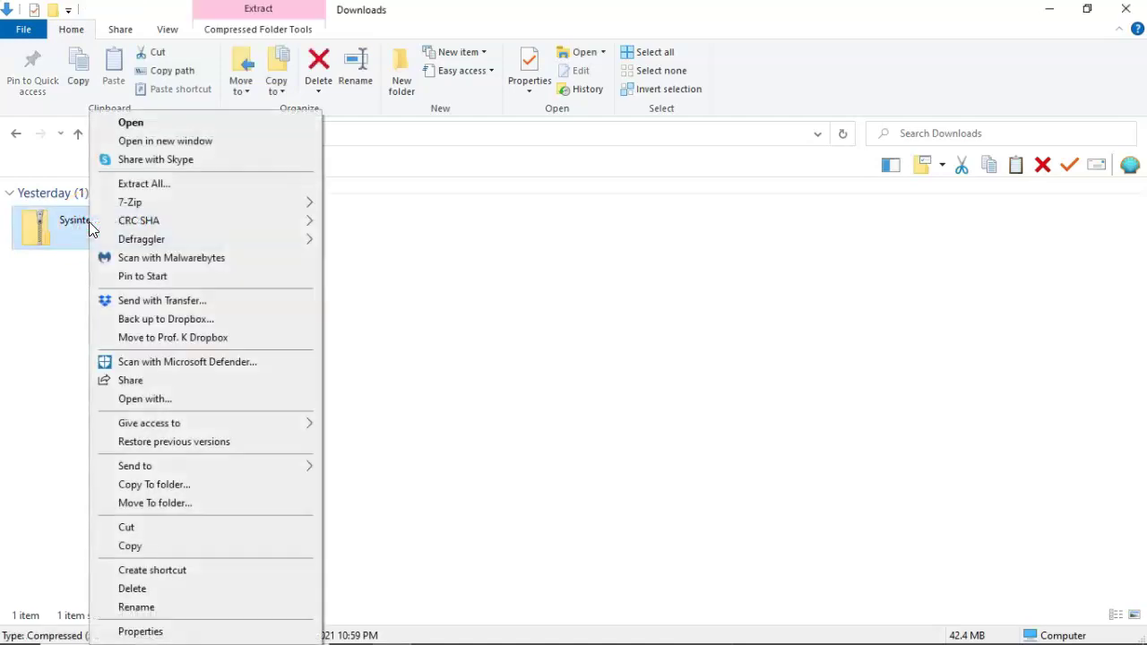
pyautogui.click(167, 184)
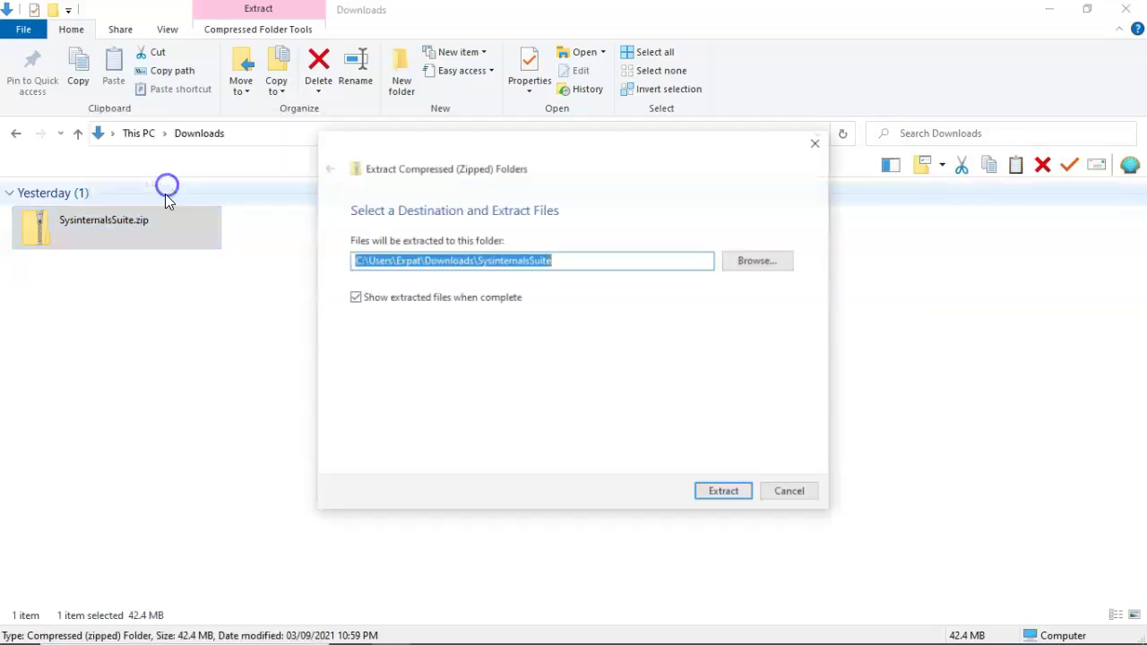
pyautogui.click(725, 493)
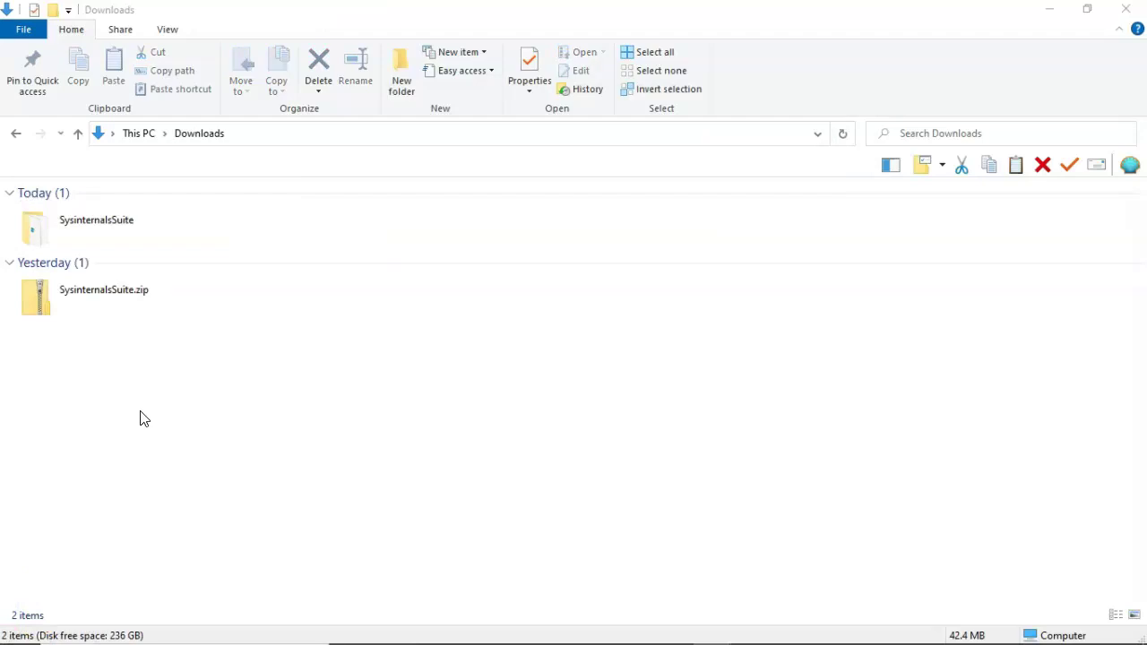
# Open an administrator command window in the extracted SysinternalsSuite folder and run procexp64.exe
pyautogui.click(46, 245)
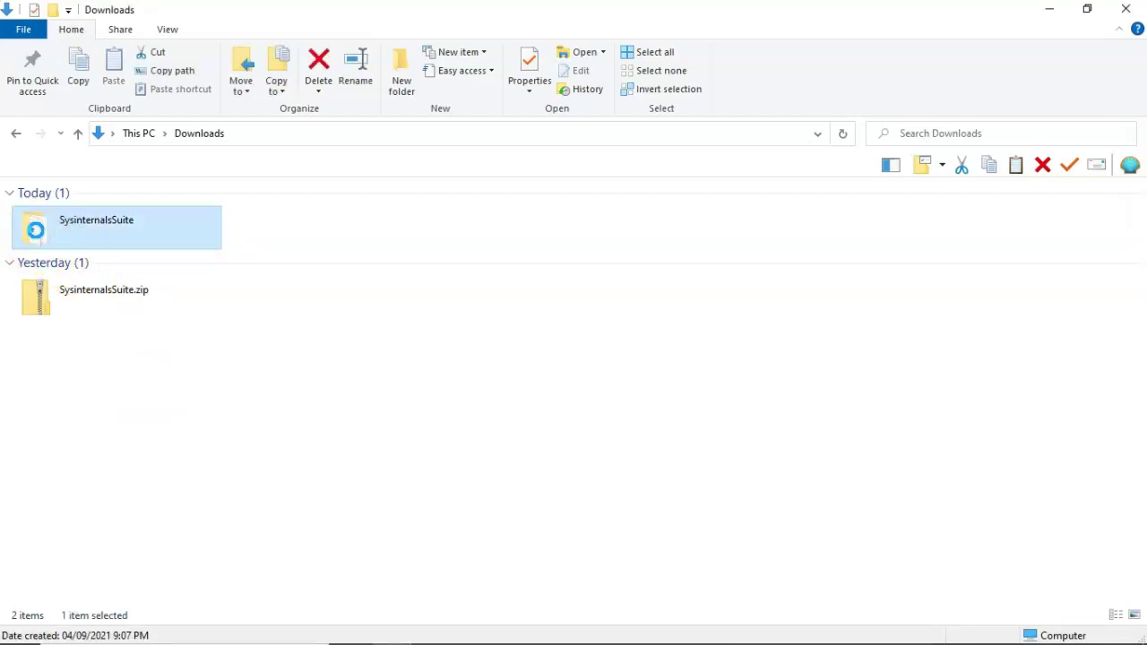
pyautogui.rightClick(36, 230)
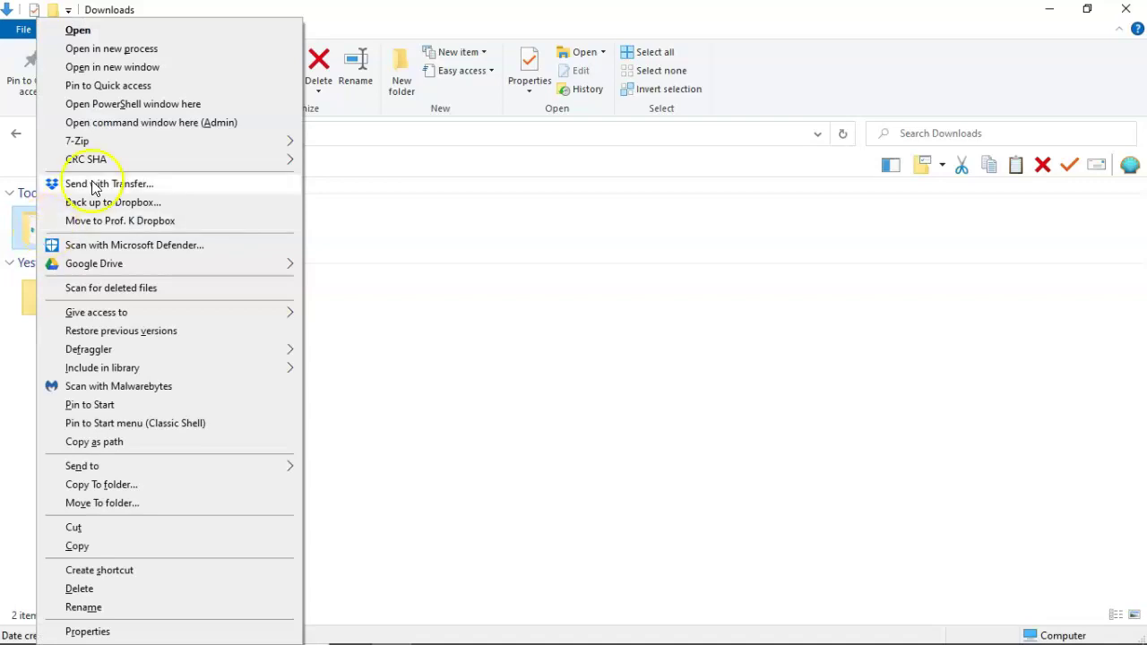
pyautogui.click(148, 128)
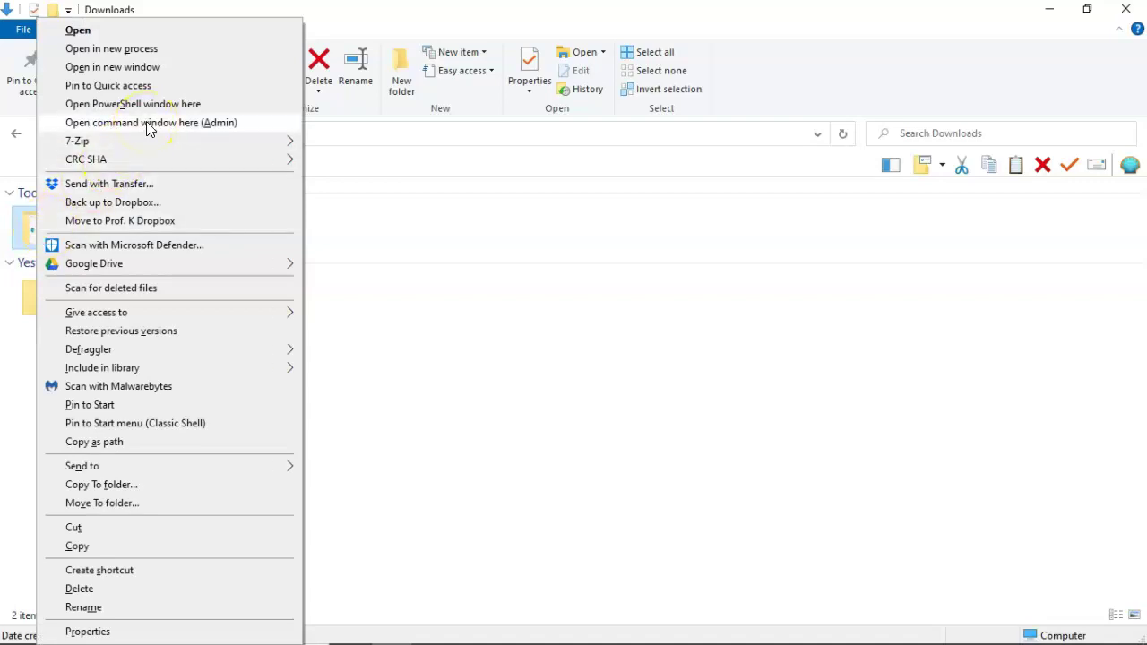
pyautogui.write('procexp64.exe')
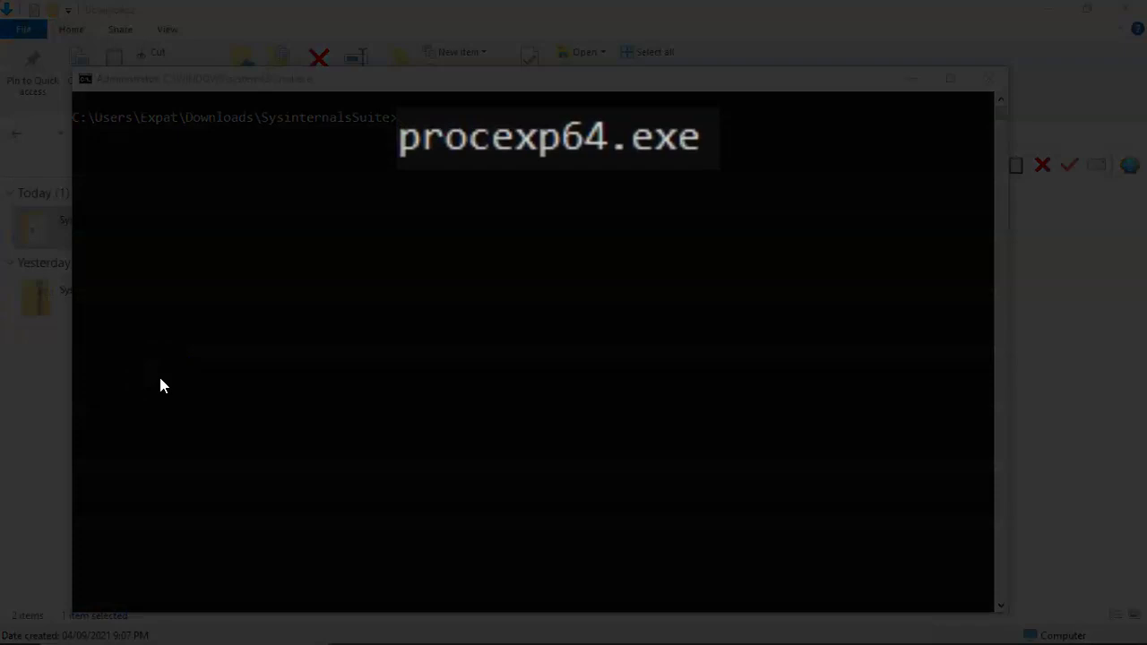
pyautogui.click(503, 126)
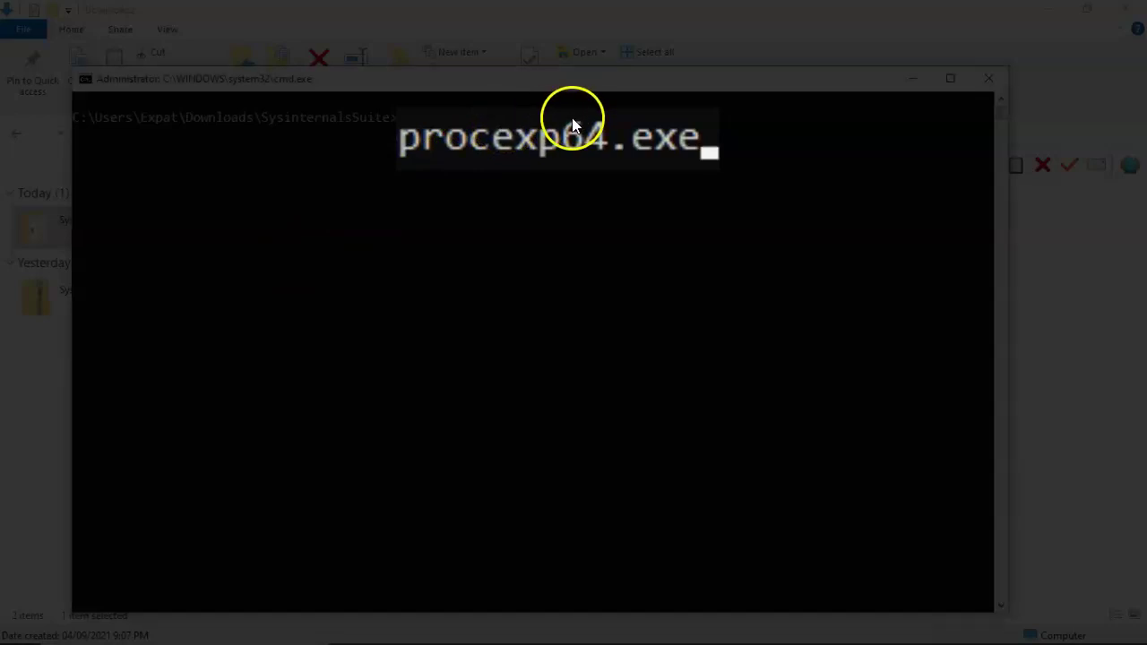
pyautogui.press('Return')
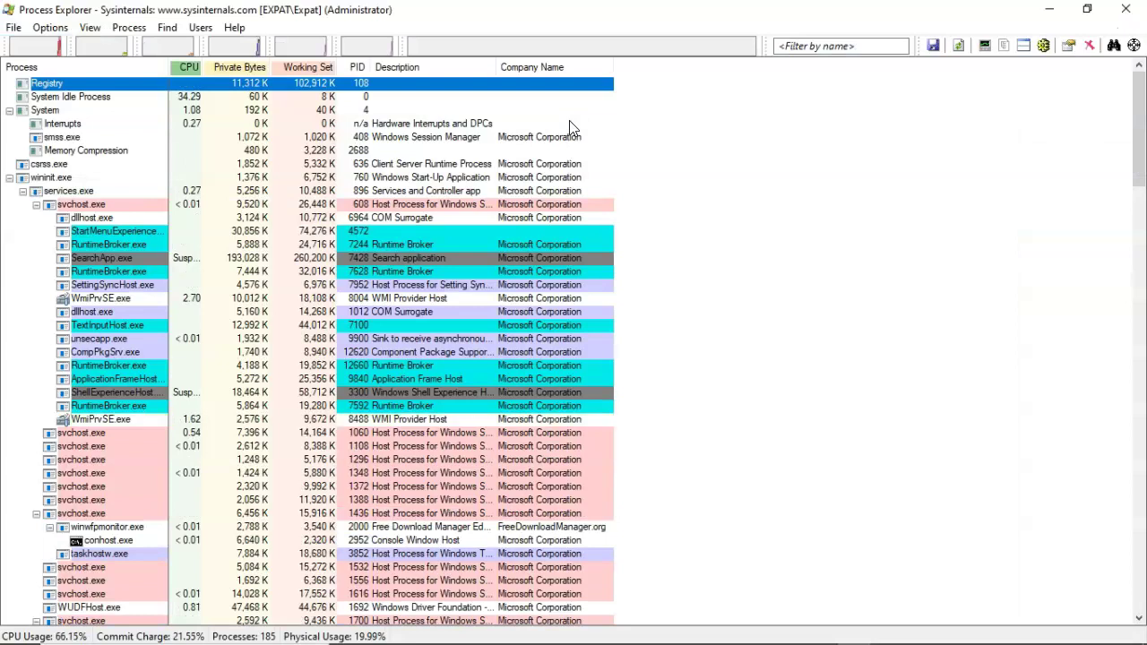
# Open the process color configuration and review which color marks each type of process
pyautogui.moveTo(59, 588)
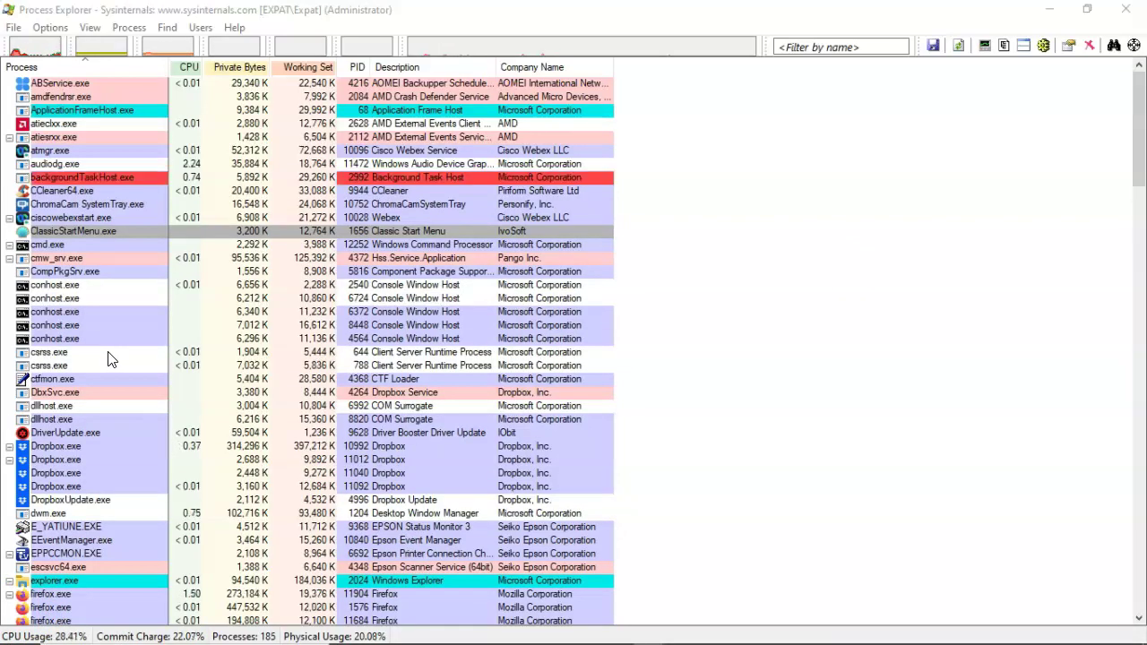
pyautogui.click(50, 28)
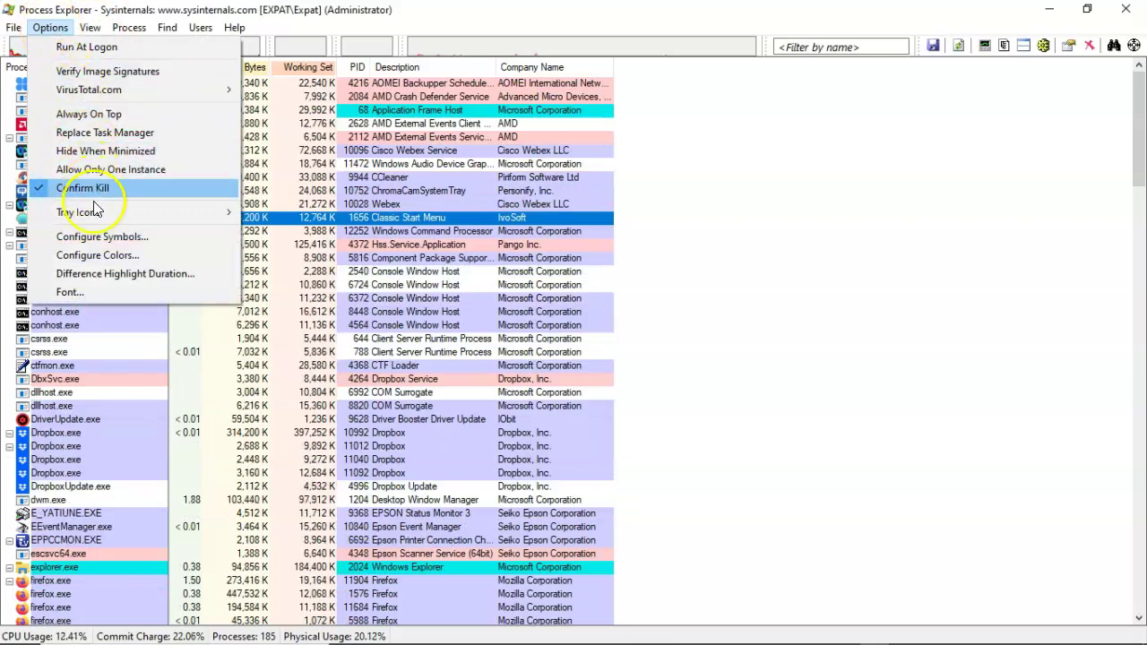
pyautogui.click(85, 256)
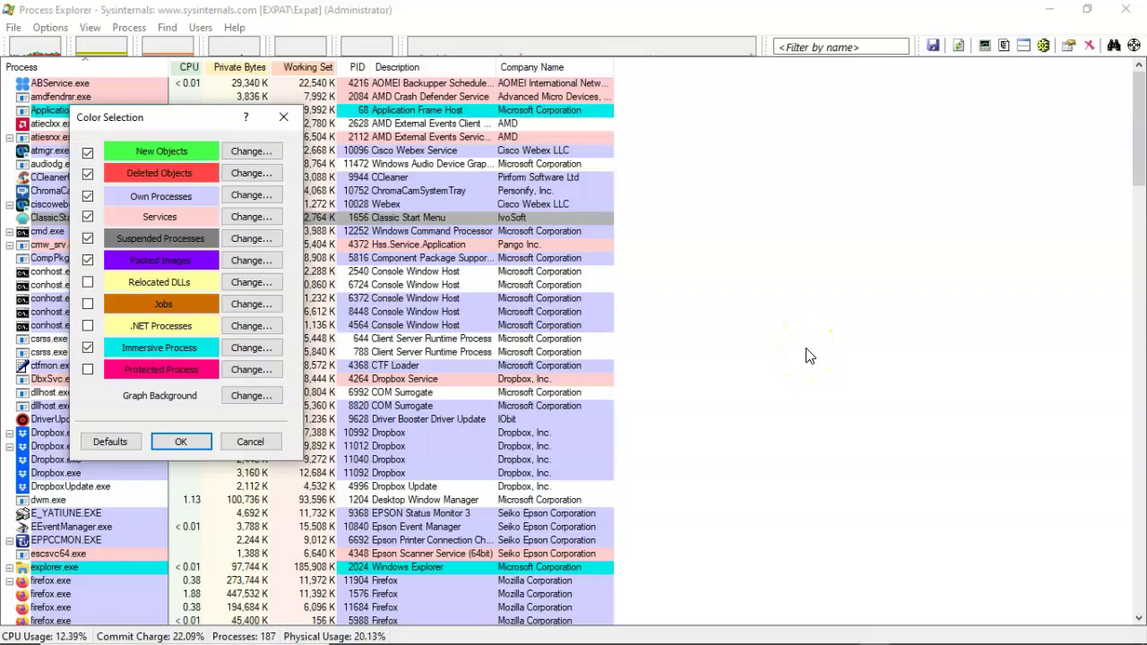
pyautogui.click(732, 356)
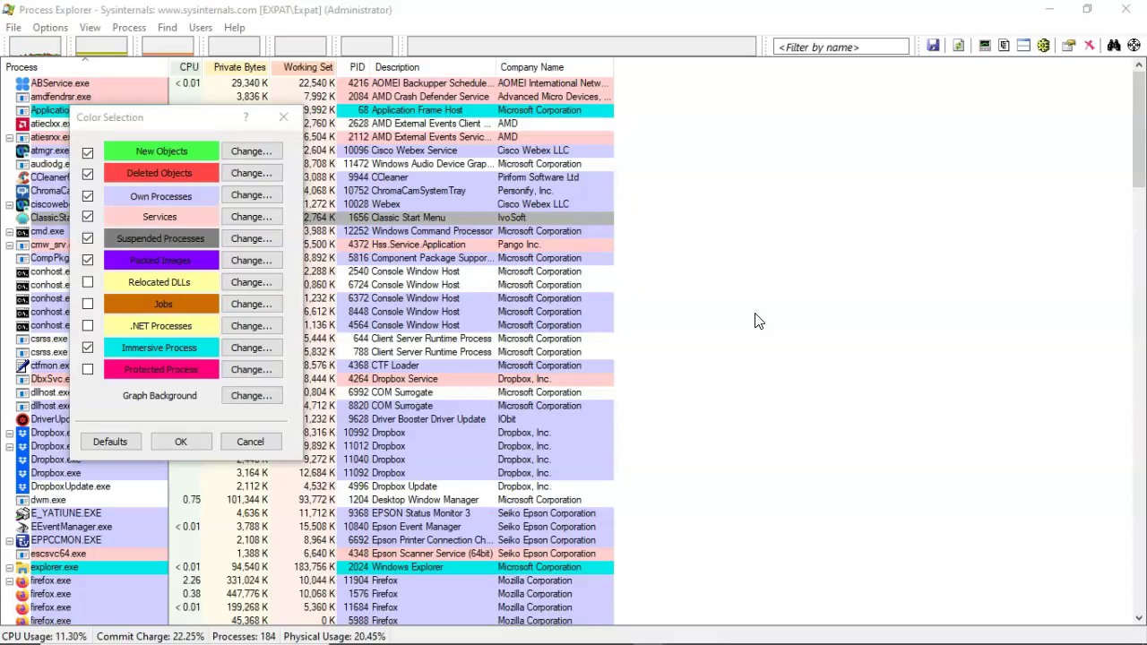
pyautogui.click(737, 372)
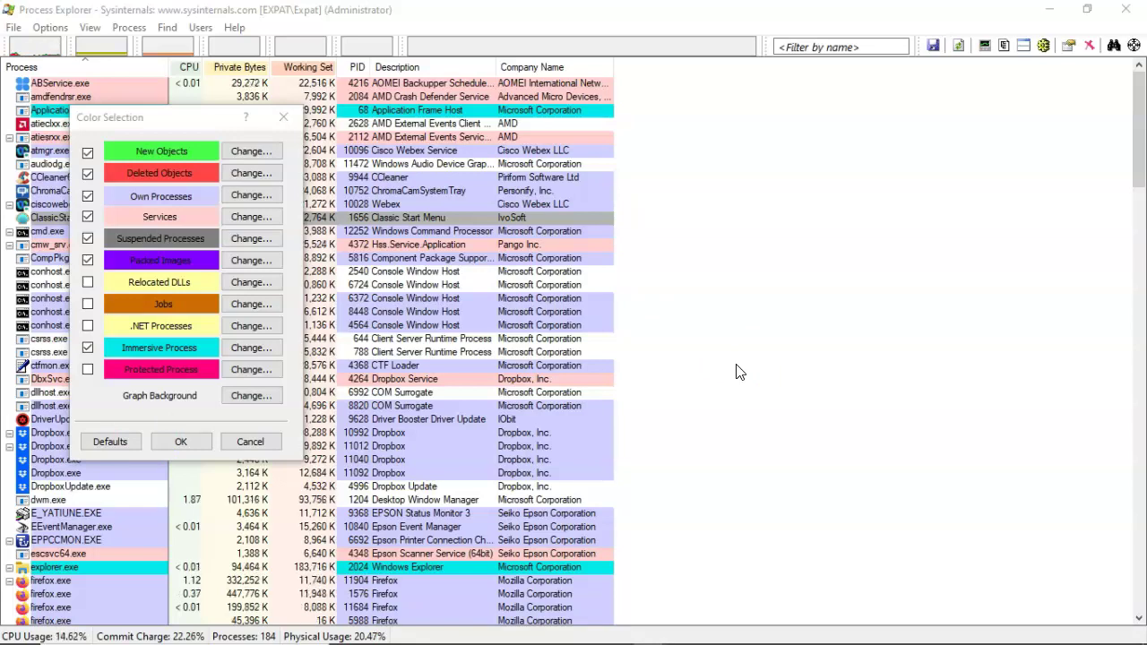
pyautogui.click(696, 367)
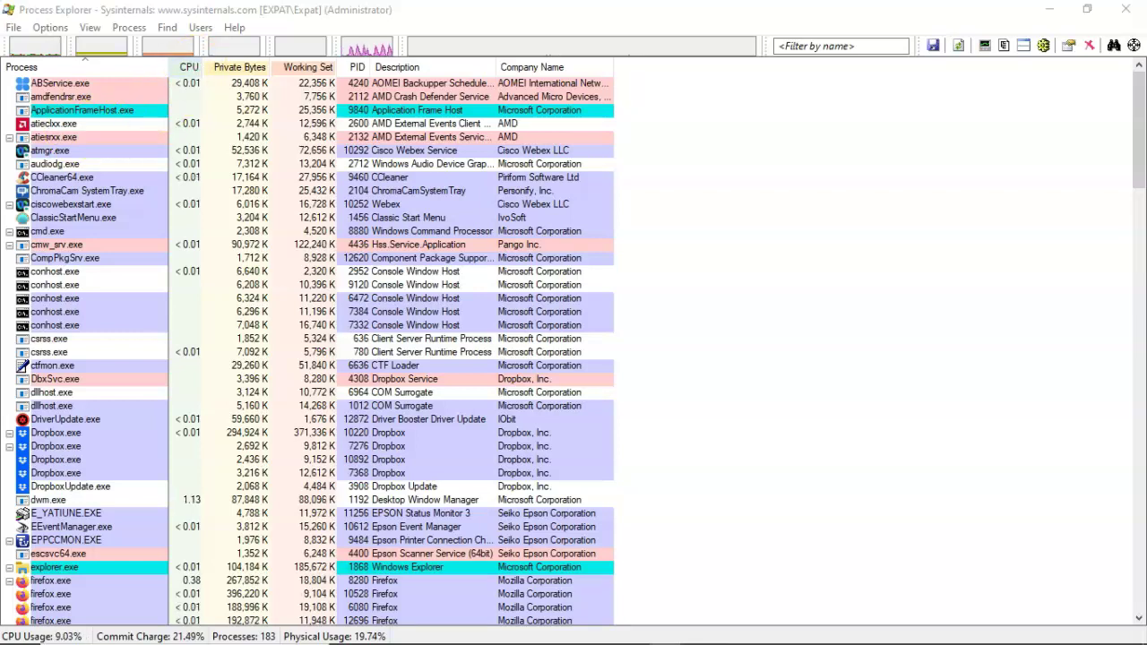
# Examine the CPU and Private Bytes columns, the system activity graphs and the overall usage summary
pyautogui.click(194, 66)
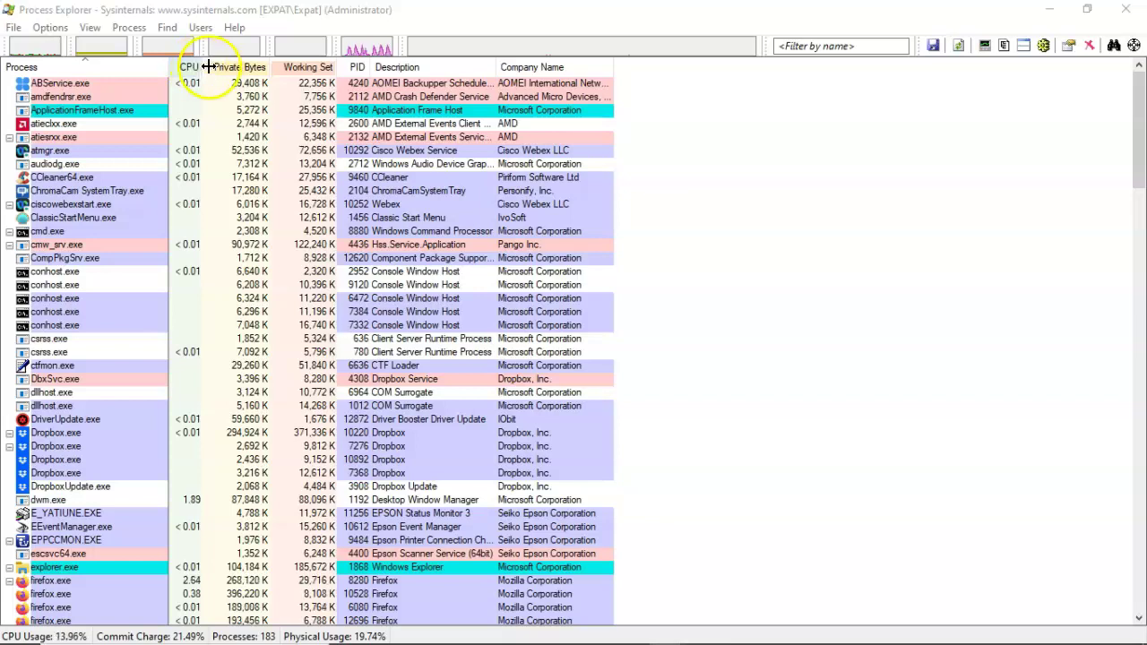
pyautogui.click(236, 79)
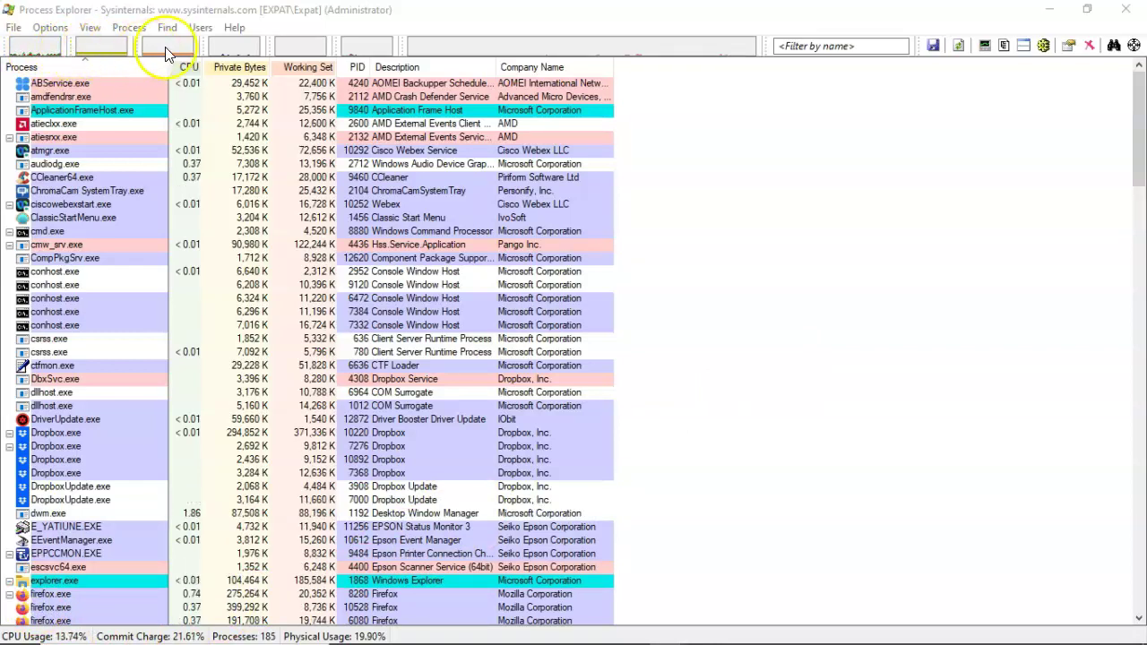
pyautogui.click(38, 51)
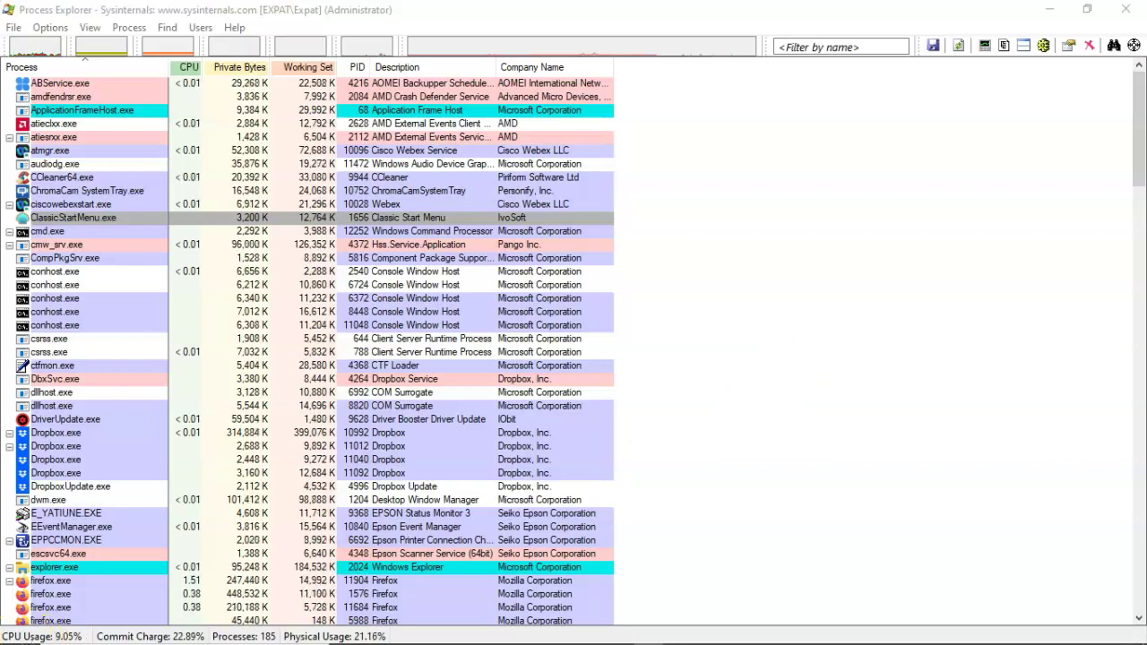
pyautogui.click(7, 637)
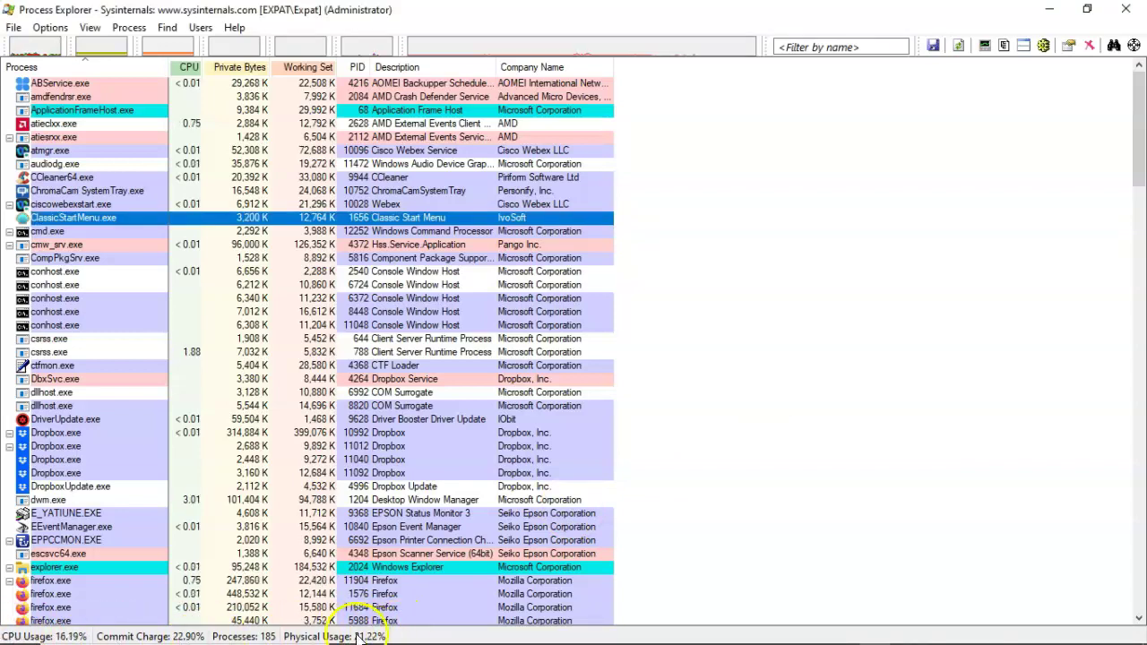
pyautogui.click(768, 283)
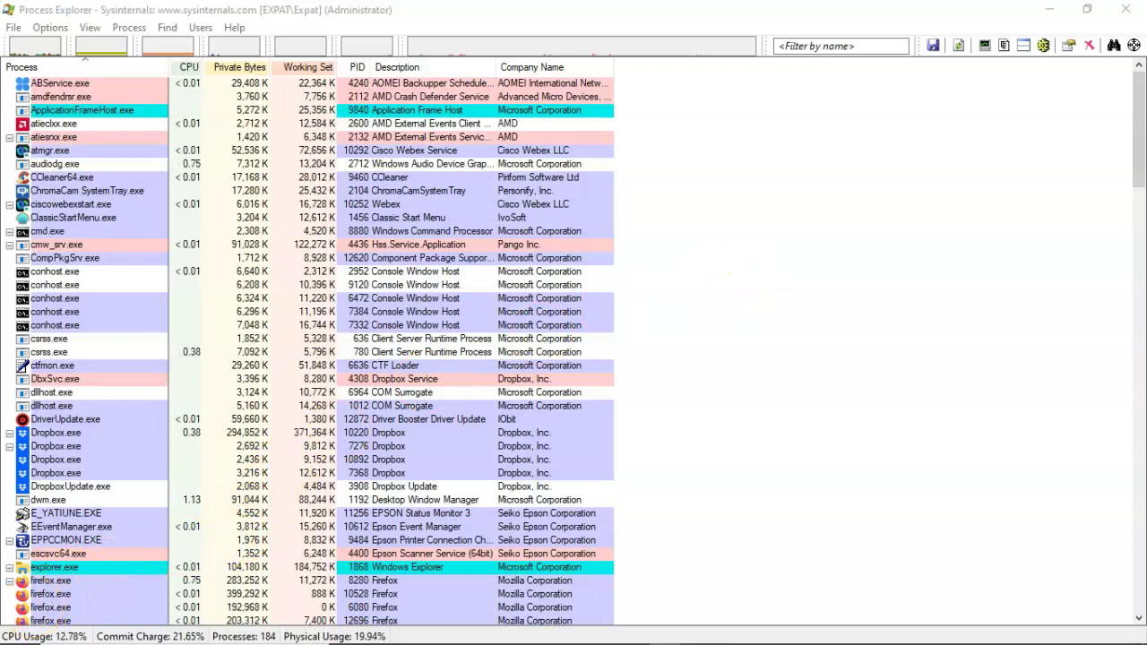
# Bring the window of the cmd.exe process to the front
pyautogui.click(49, 231)
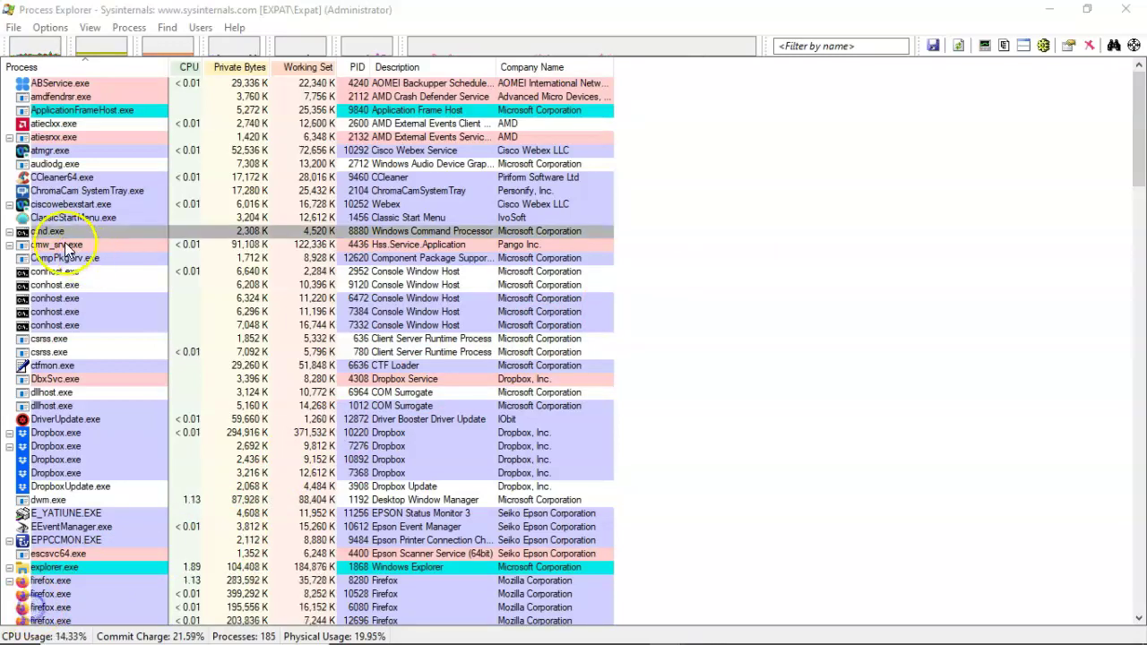
pyautogui.rightClick(53, 232)
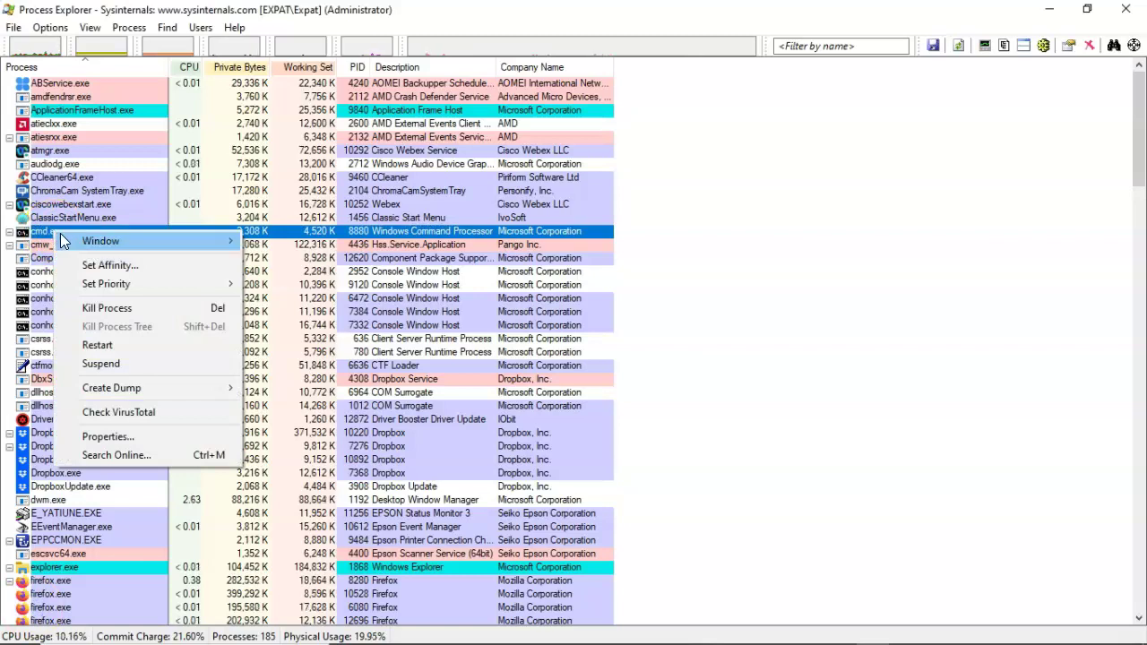
pyautogui.click(142, 242)
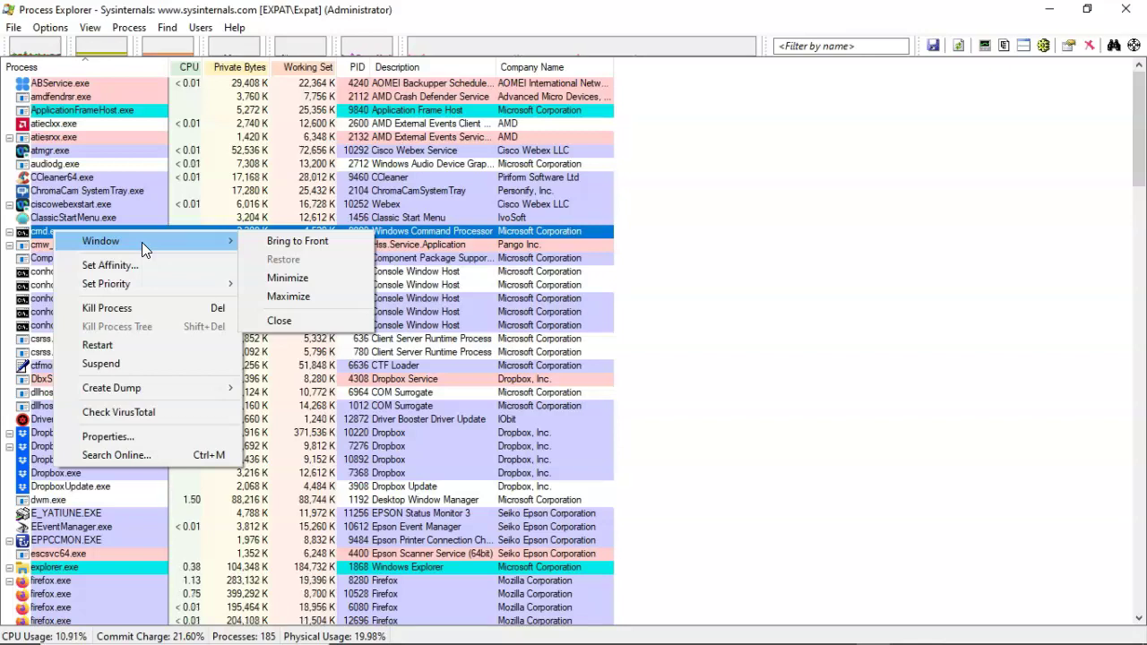
pyautogui.click(304, 242)
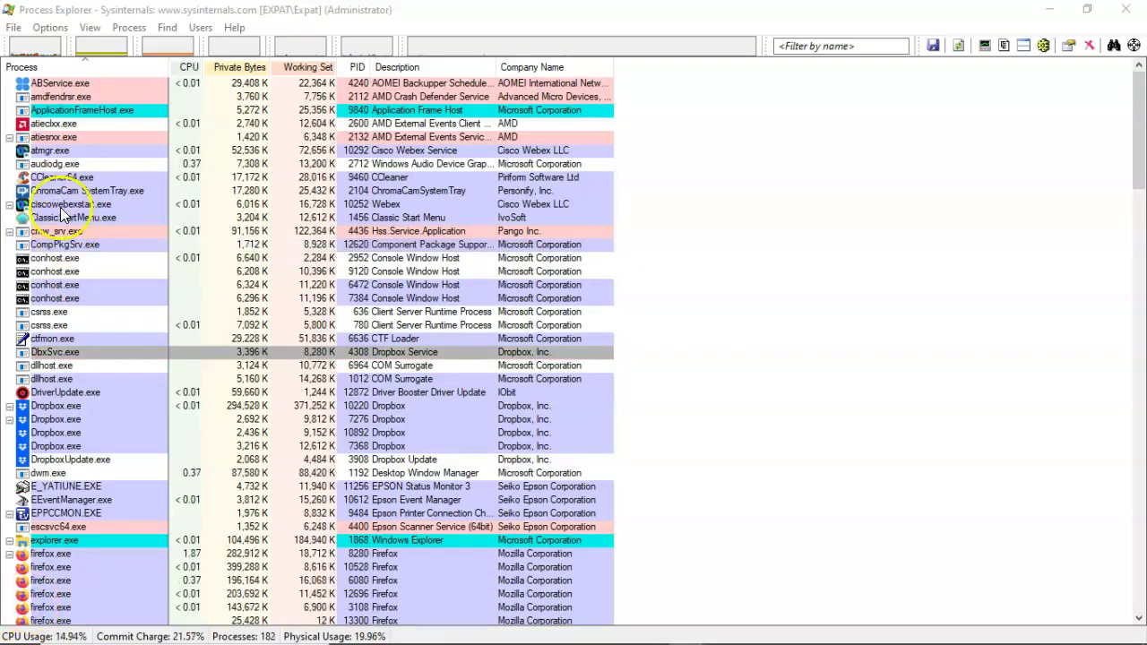
# Review the actions available for CCleaner64.exe, including affinity, priority, kill, restart, suspend, dump creation, VirusTotal check and online search
pyautogui.rightClick(56, 177)
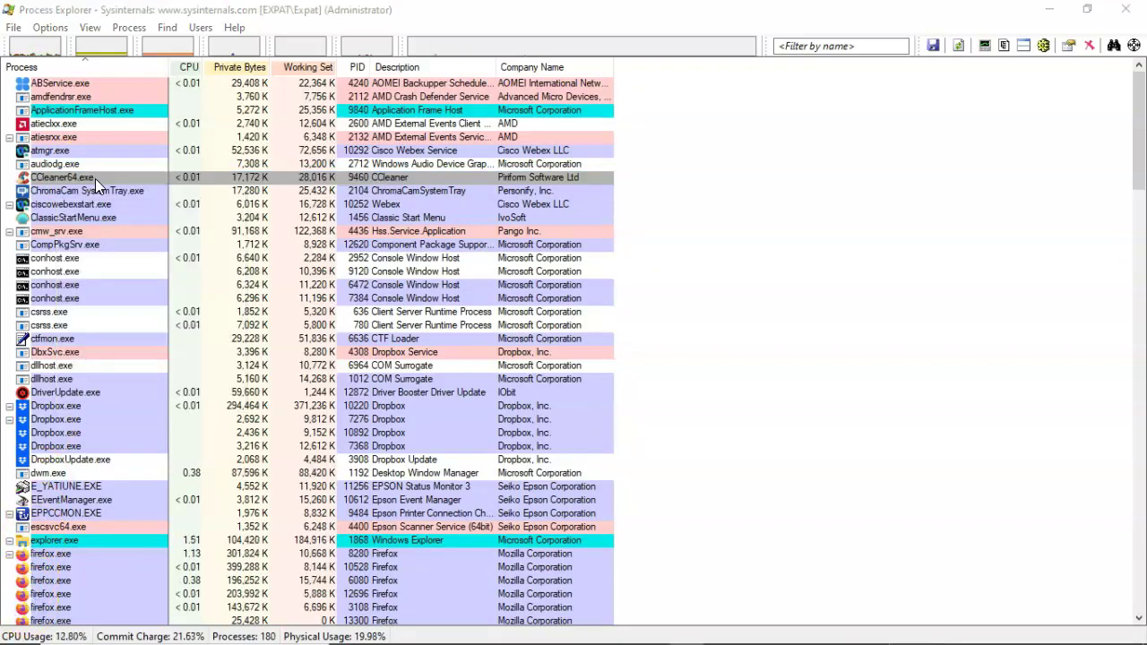
pyautogui.rightClick(95, 179)
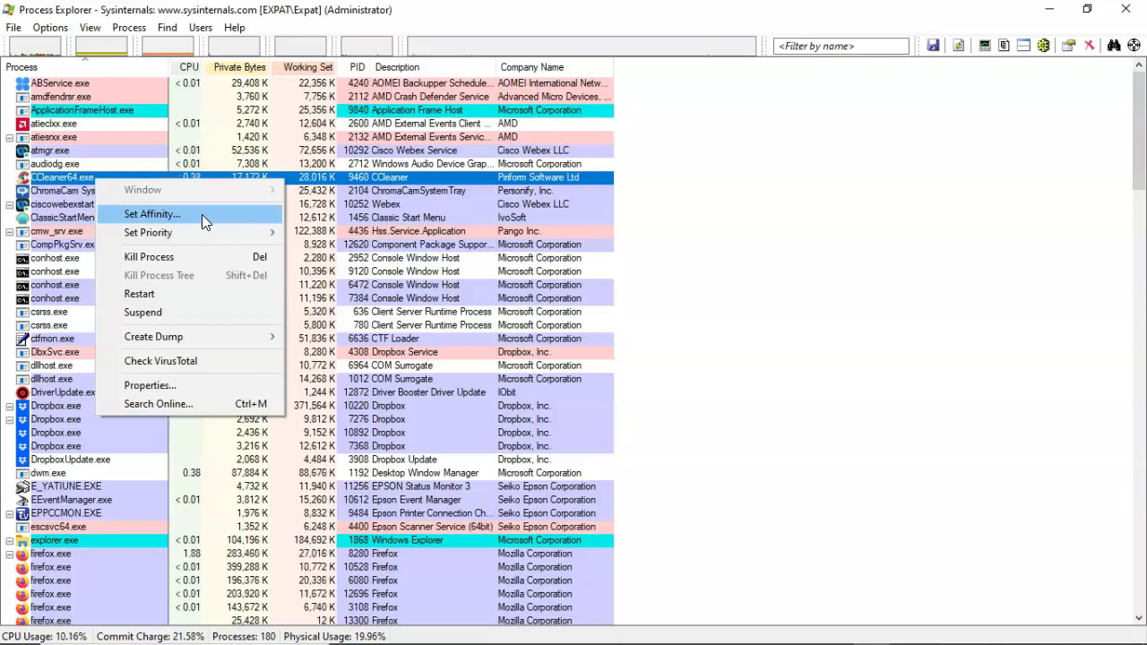
pyautogui.click(202, 235)
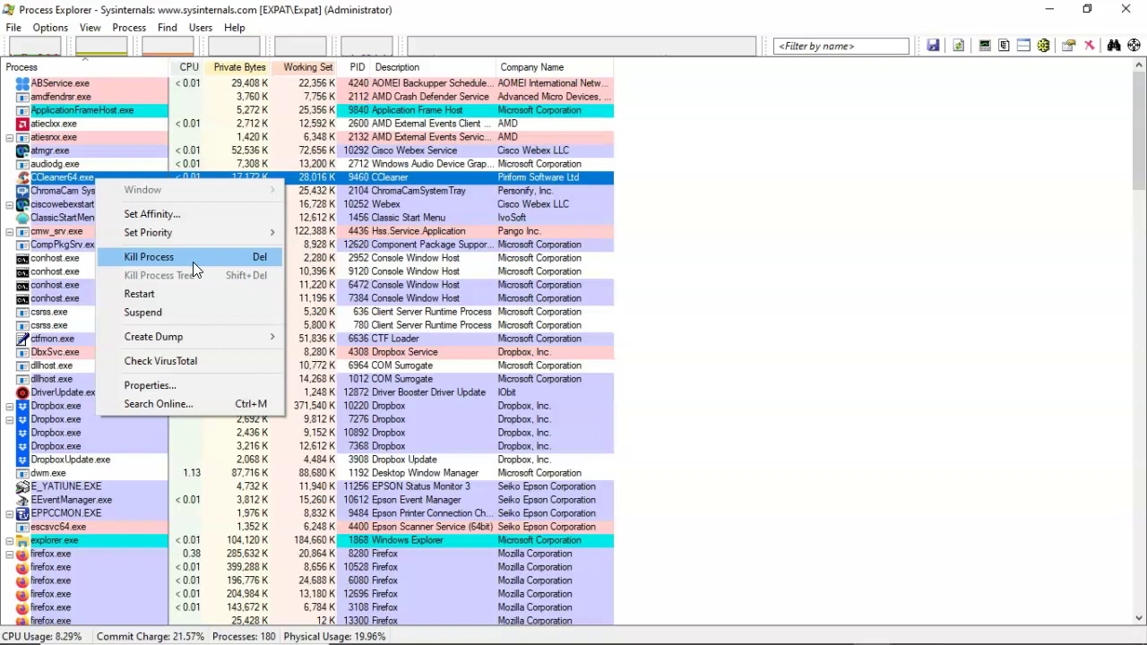
pyautogui.rightClick(72, 178)
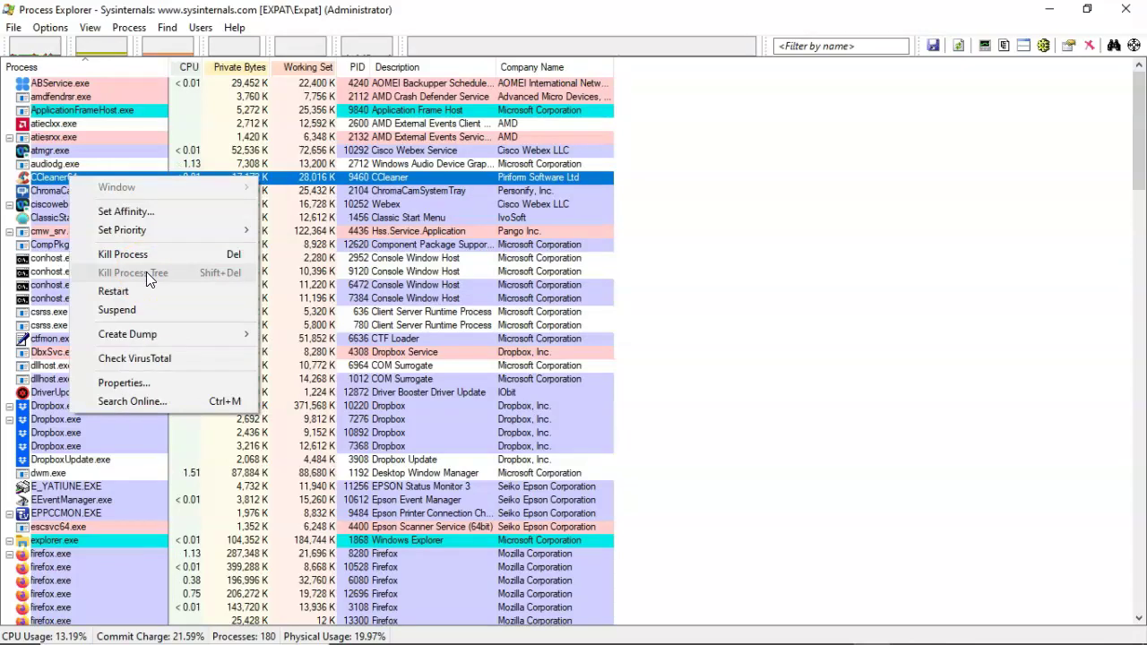
pyautogui.click(142, 294)
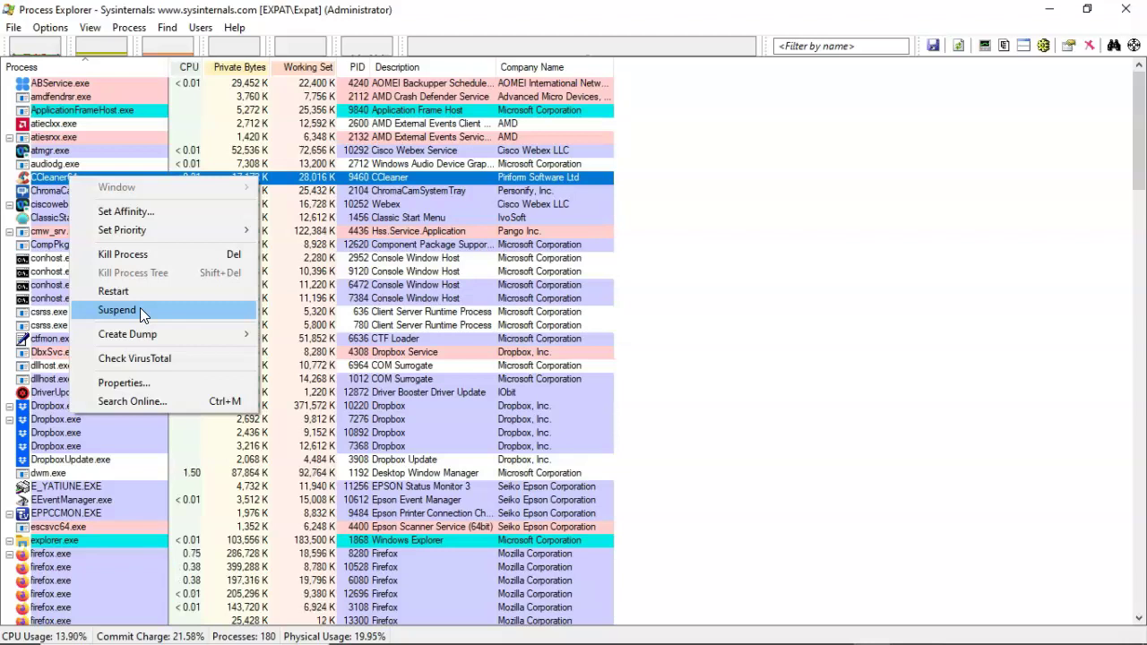
pyautogui.click(139, 336)
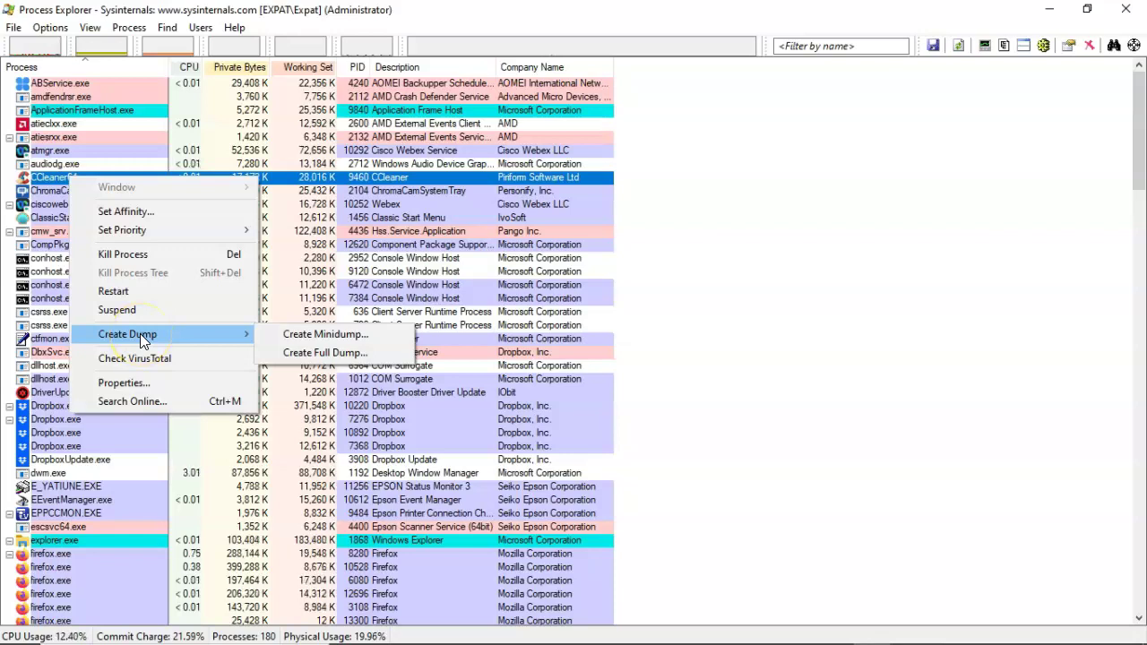
pyautogui.click(143, 359)
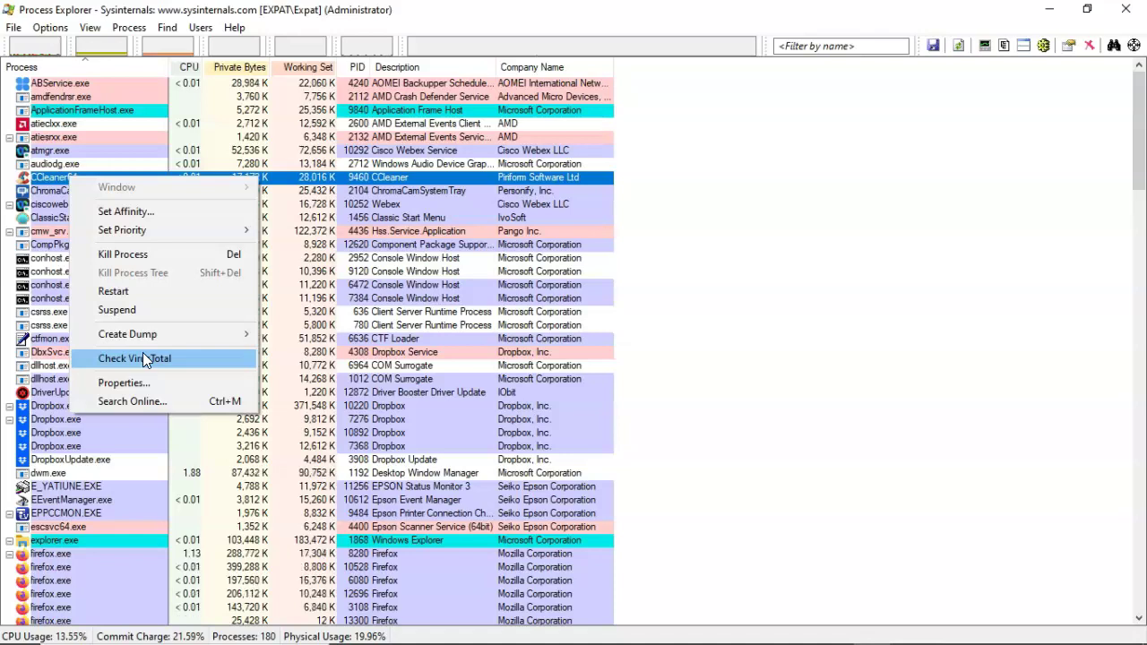
pyautogui.click(192, 389)
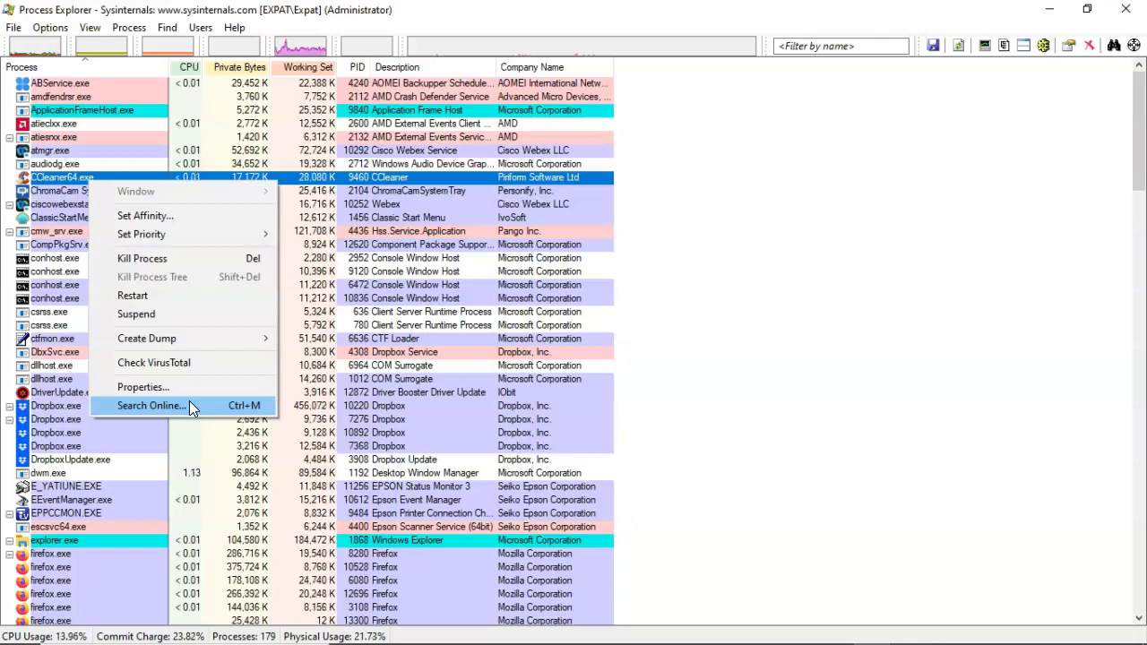
# Open the properties of CCleaner64.exe and examine its image details, GPU graph, performance figures, performance graph, and disk and network activity
pyautogui.click(156, 393)
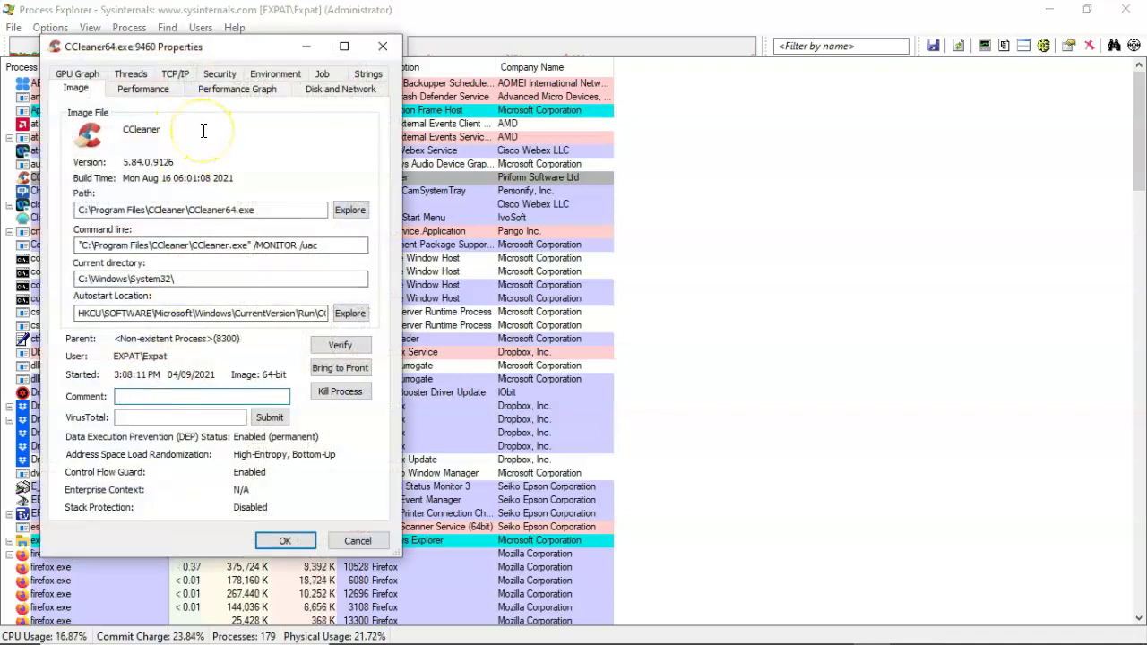
pyautogui.click(77, 76)
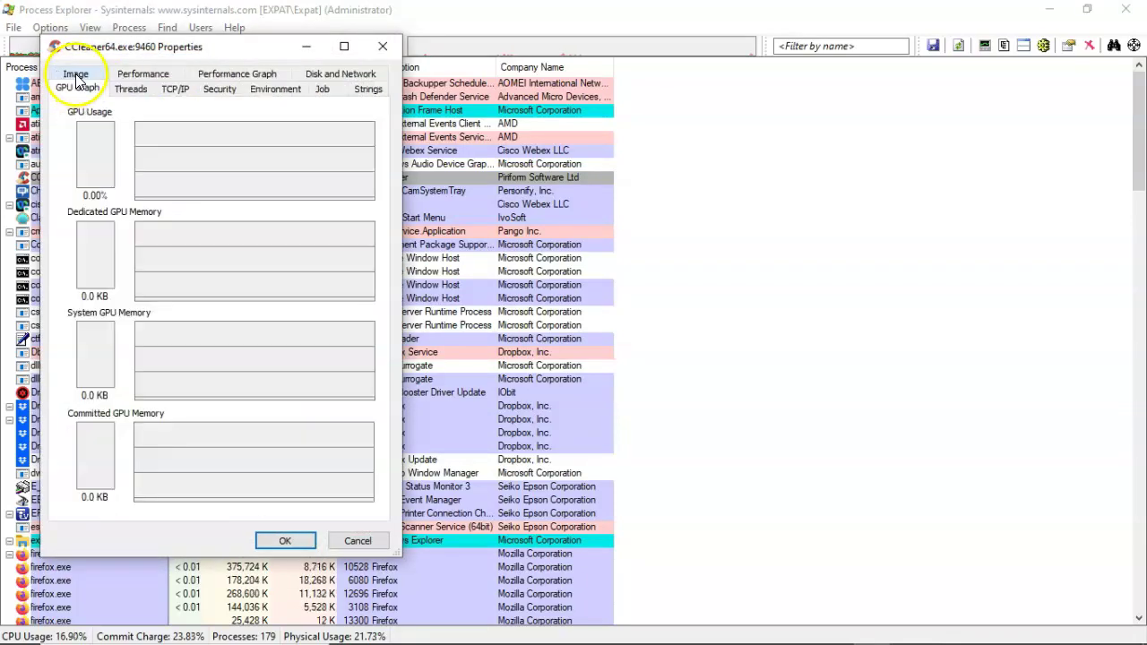
pyautogui.click(141, 76)
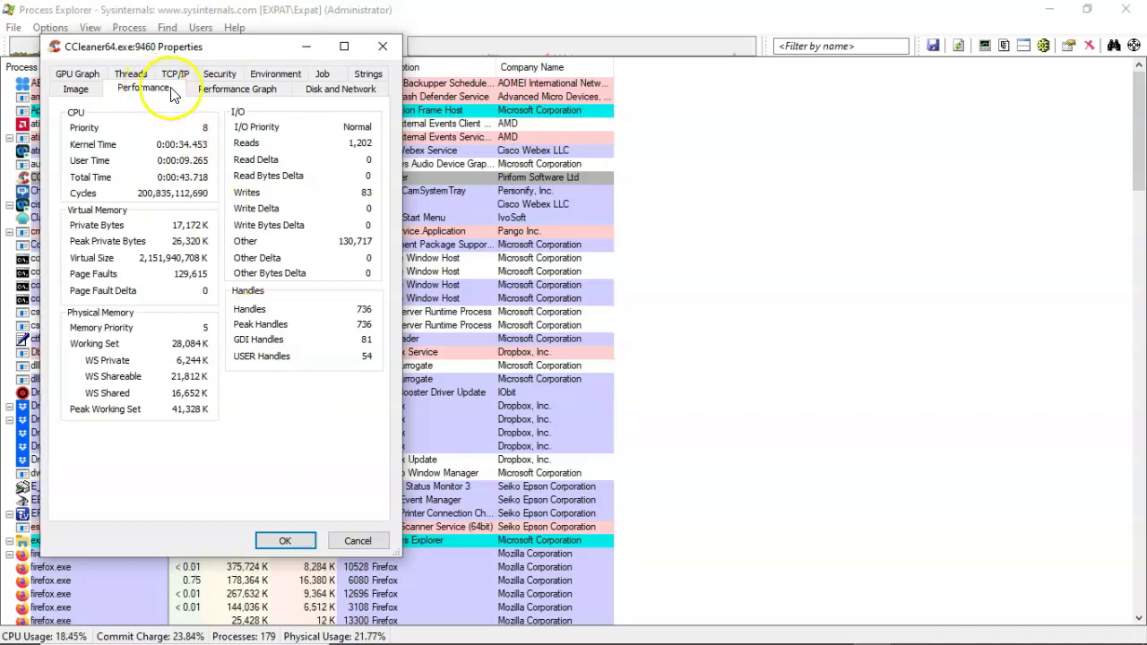
pyautogui.click(230, 89)
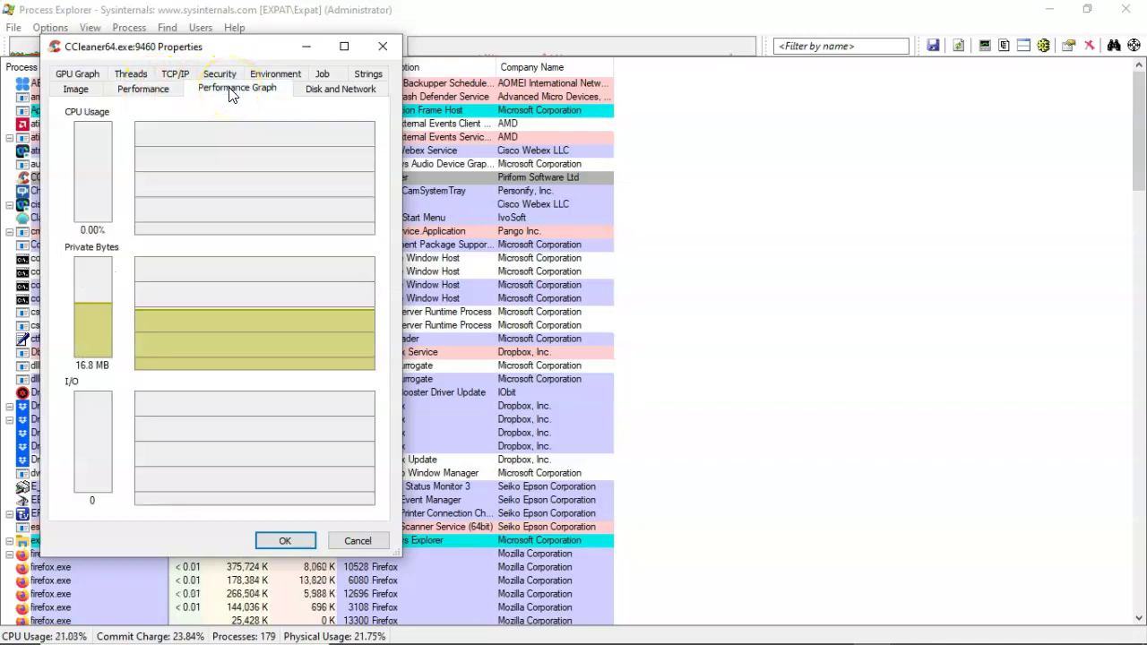
pyautogui.click(334, 96)
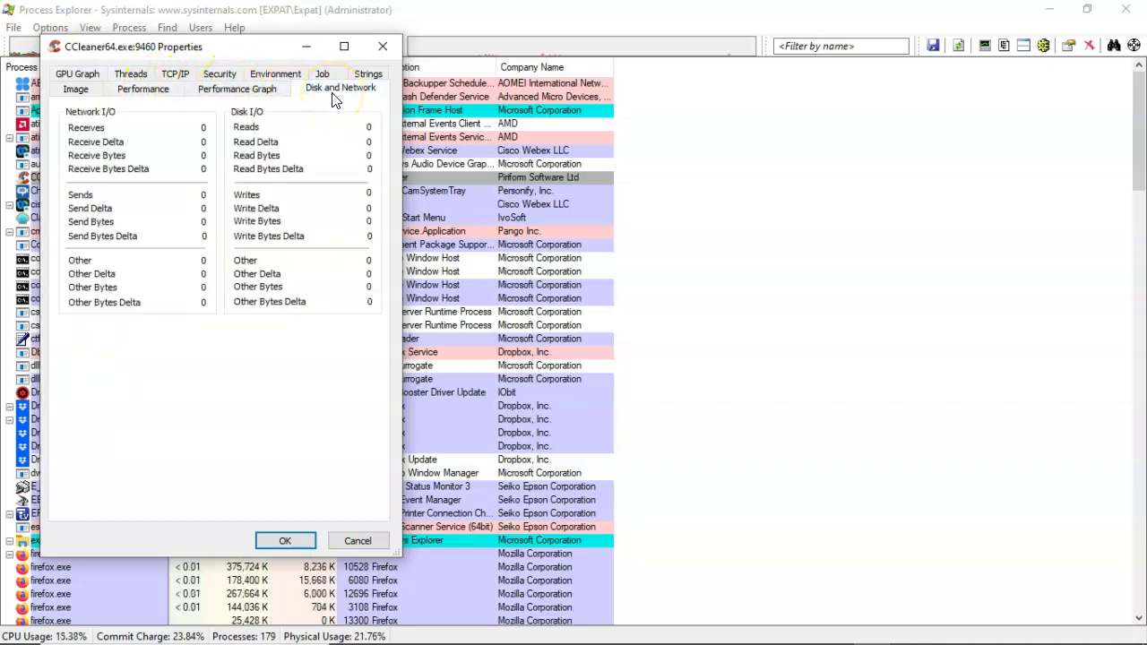
# Examine the security, environment, job, strings and TCP/IP information of CCleaner64.exe and close its properties
pyautogui.click(214, 77)
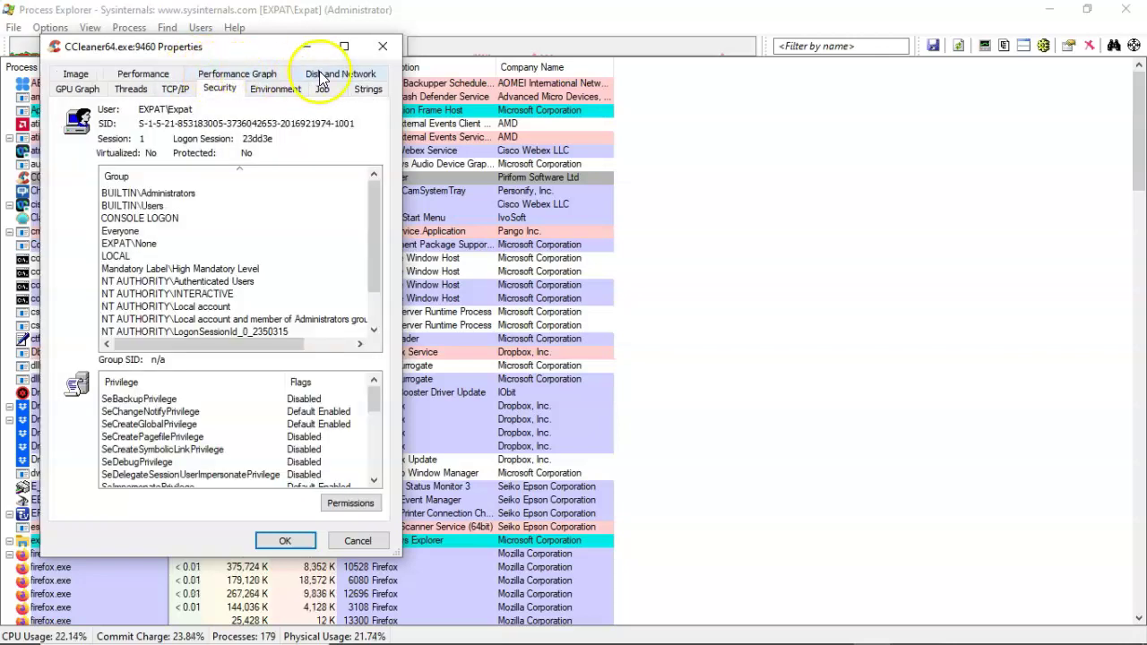
pyautogui.click(273, 87)
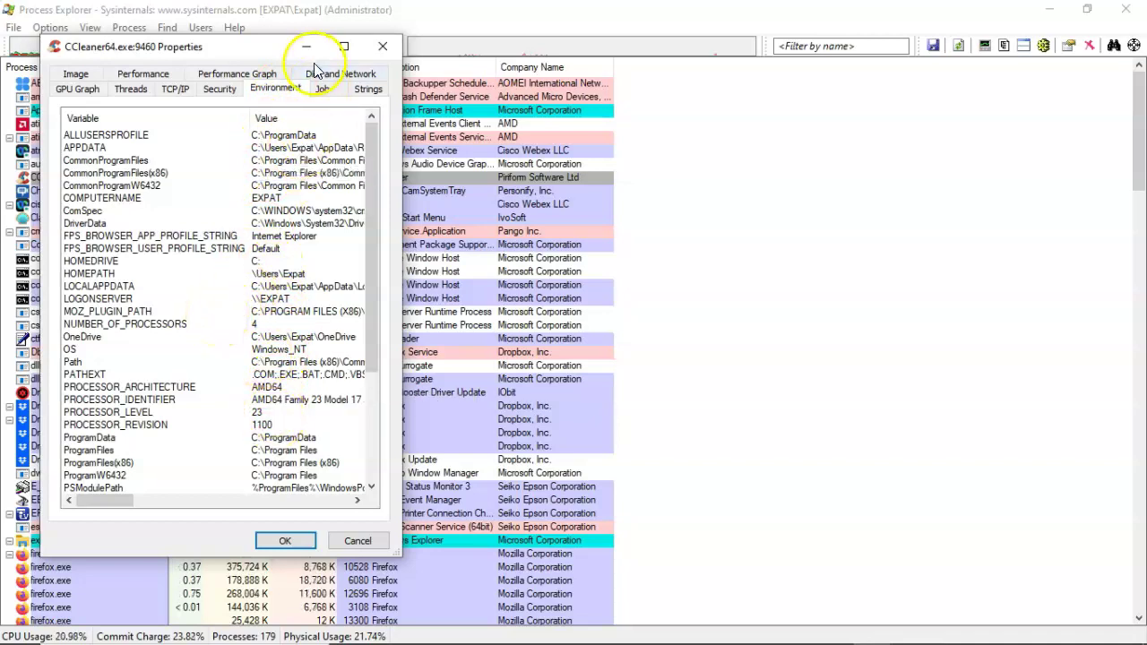
pyautogui.click(323, 90)
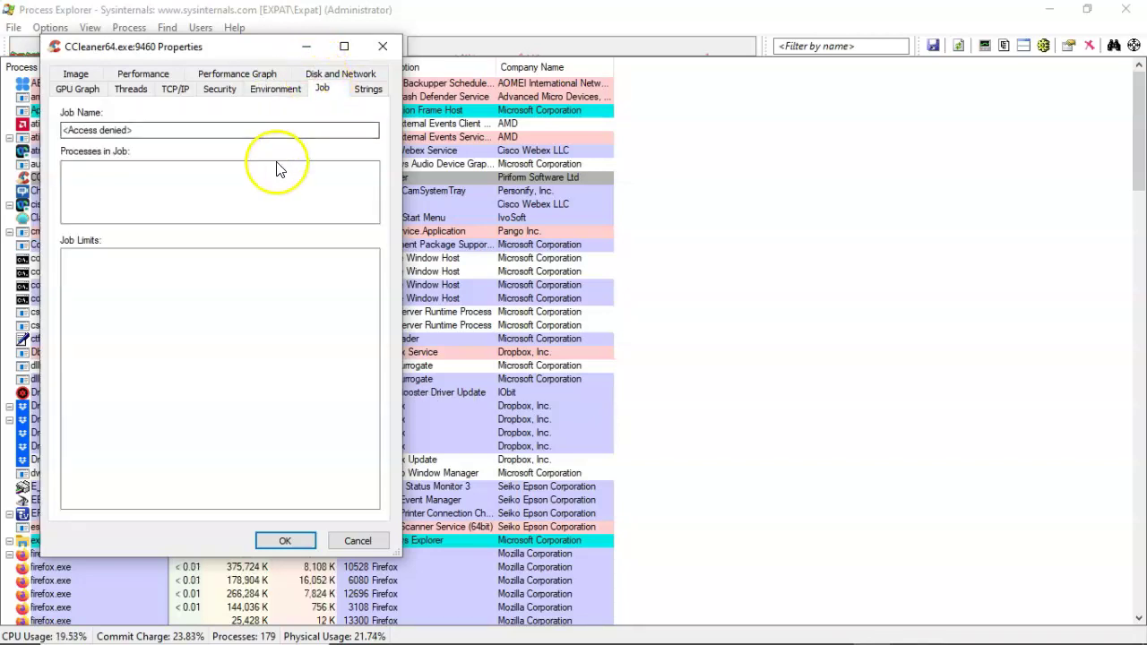
pyautogui.click(363, 90)
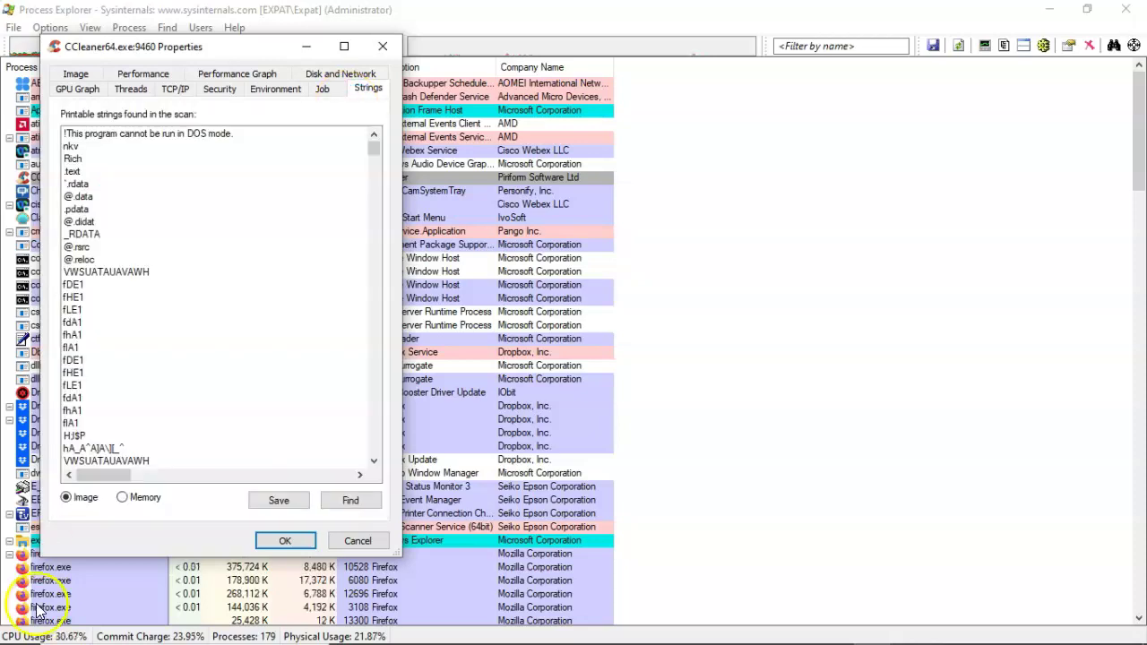
pyautogui.click(176, 90)
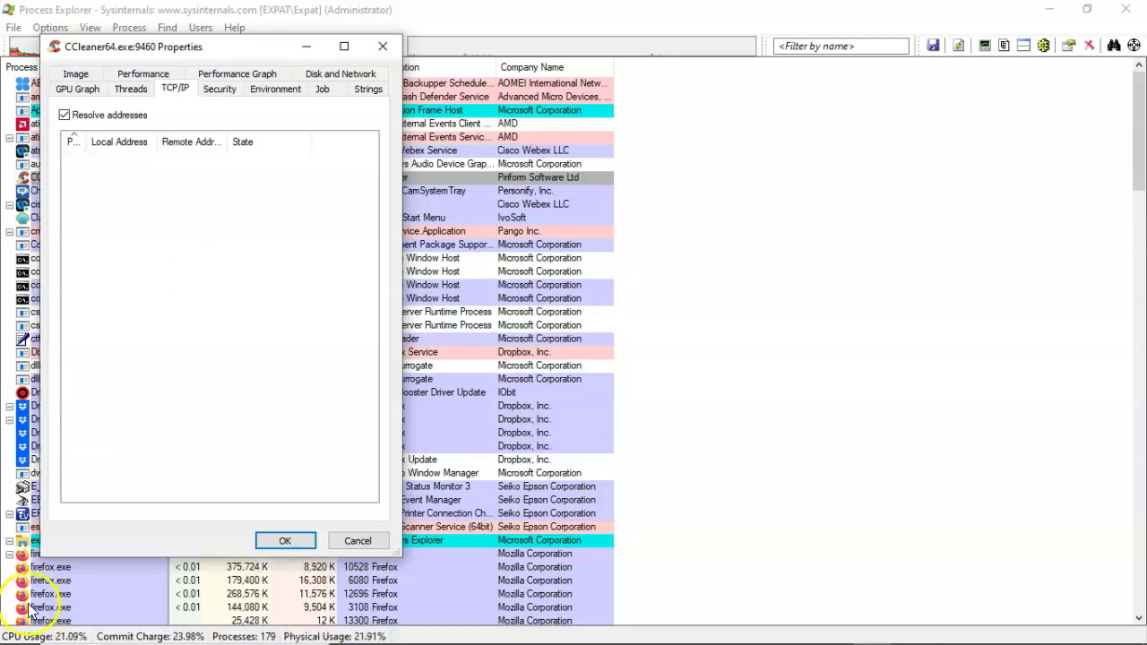
pyautogui.click(93, 595)
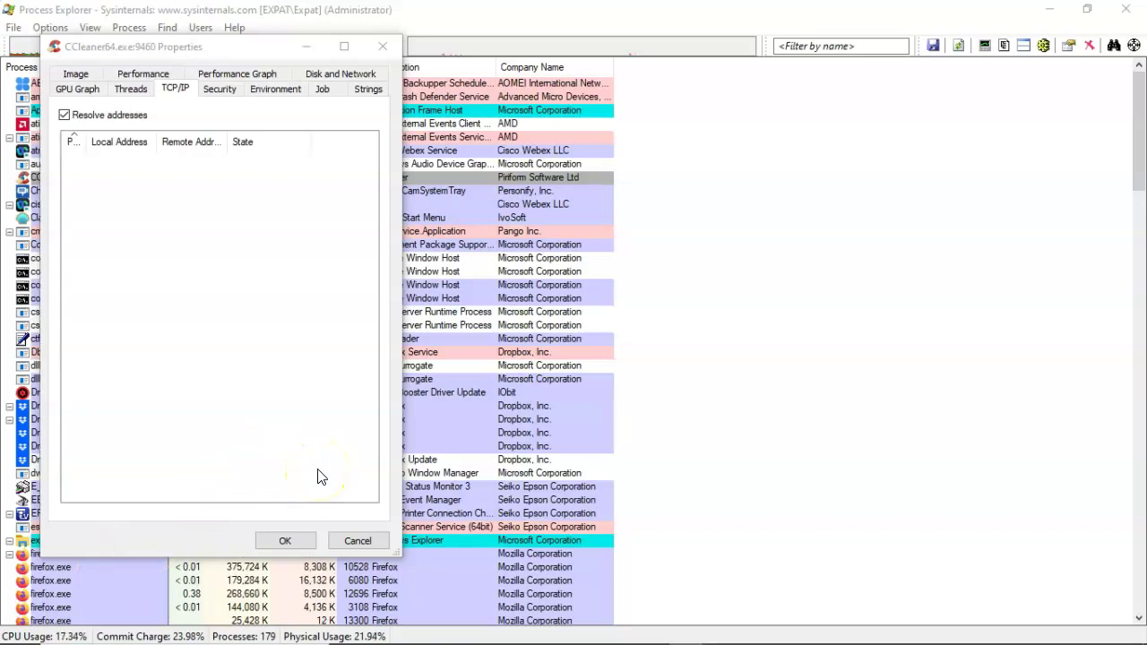
pyautogui.click(285, 540)
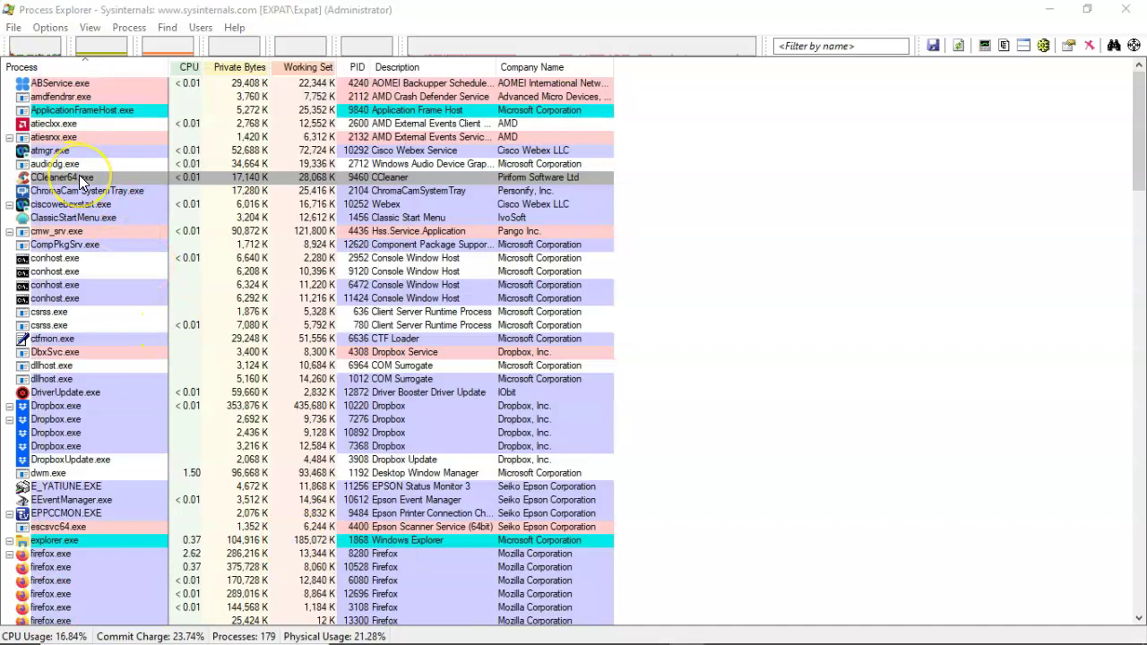
# Inspect the autostart location of CCleaner64.exe in Registry Editor from its image properties, and close both windows
pyautogui.rightClick(103, 179)
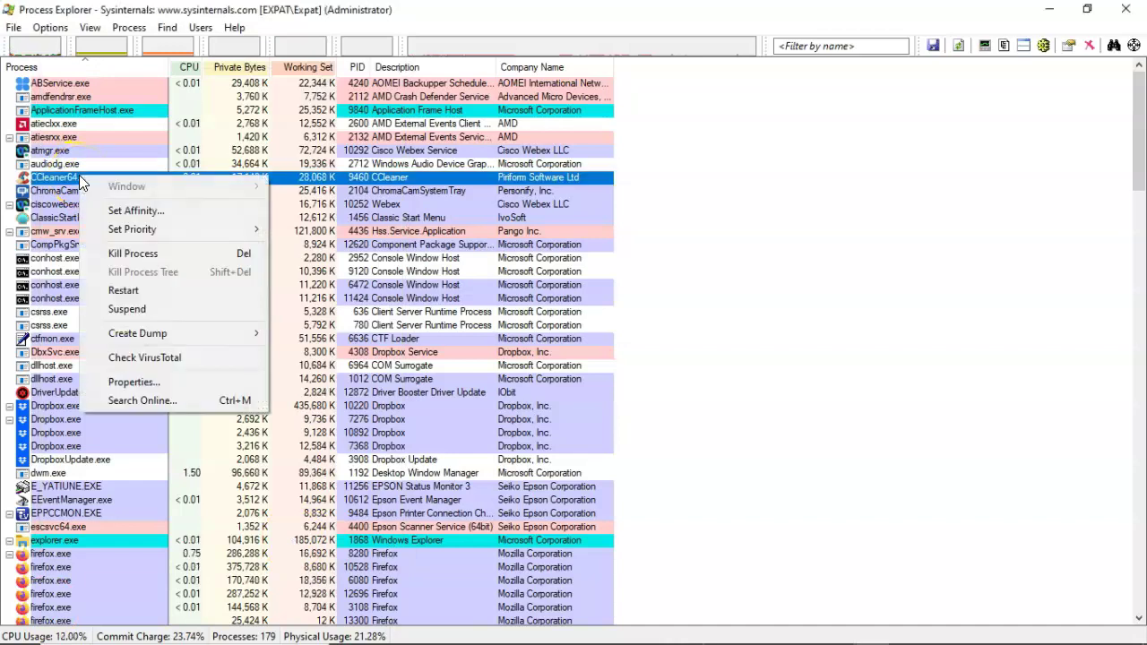
pyautogui.click(134, 383)
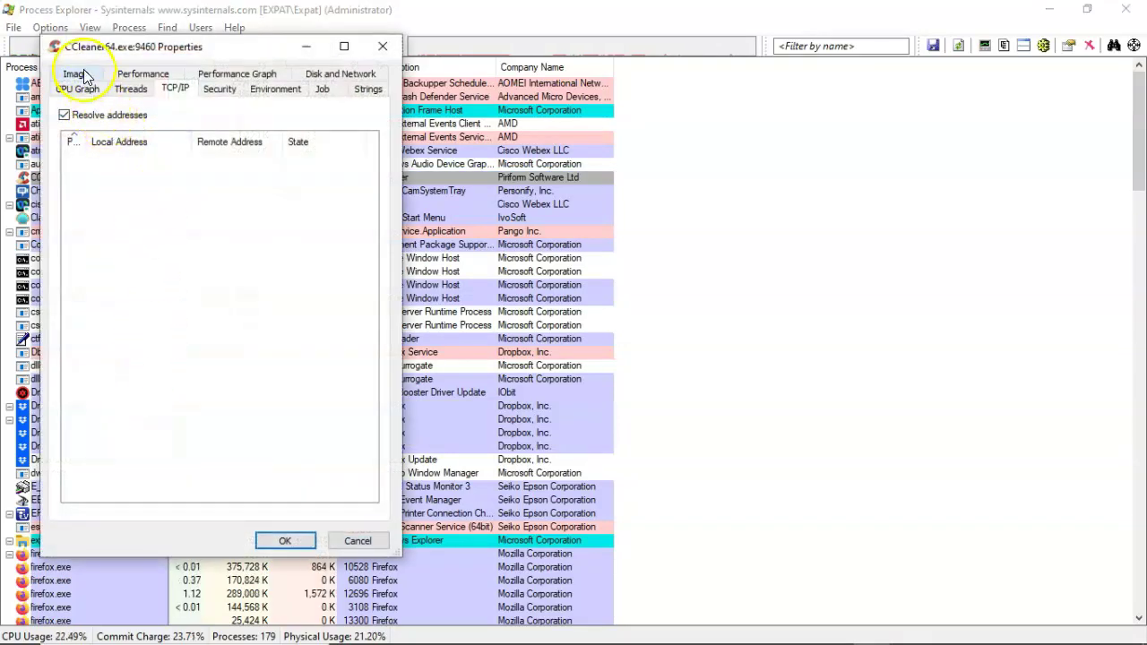
pyautogui.click(76, 76)
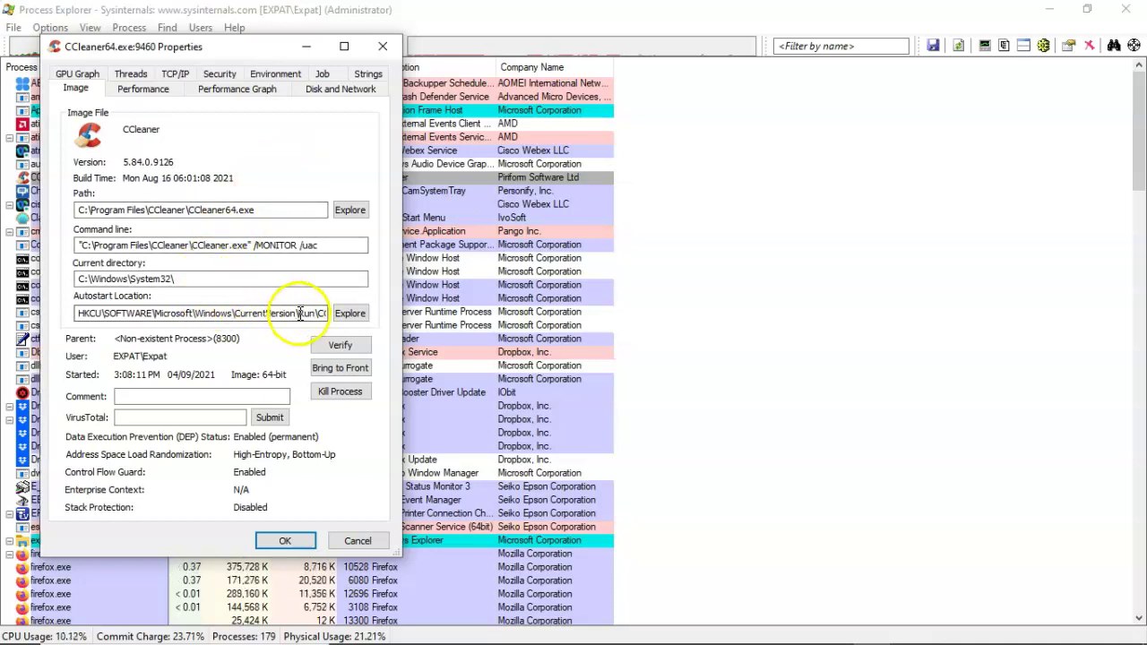
pyautogui.click(354, 316)
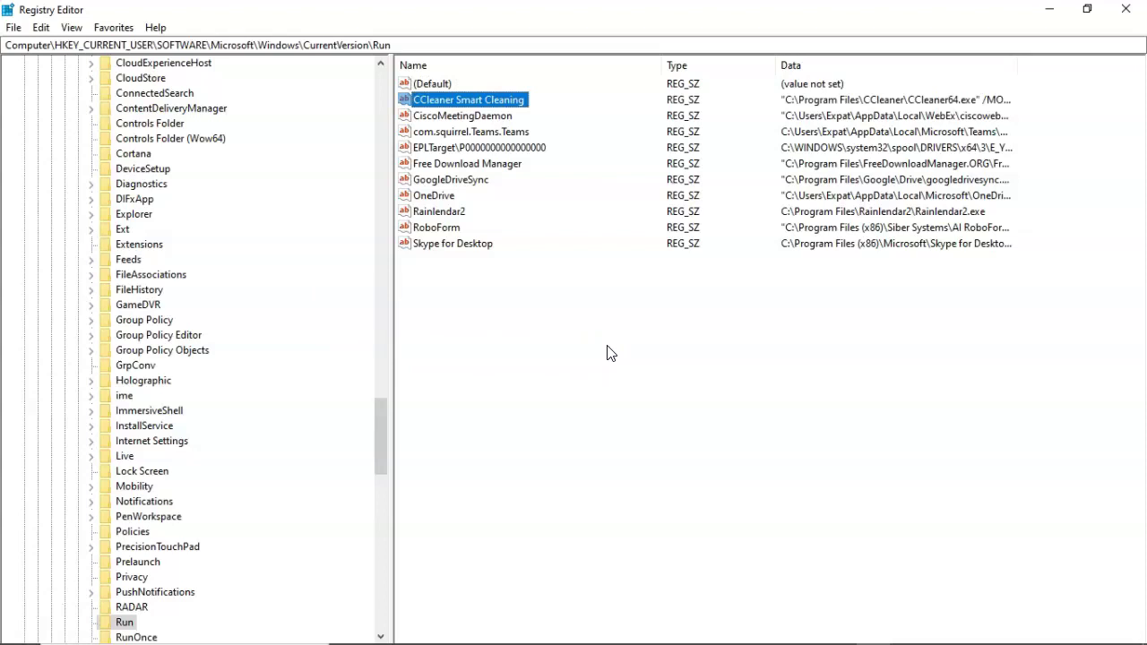
pyautogui.click(1126, 11)
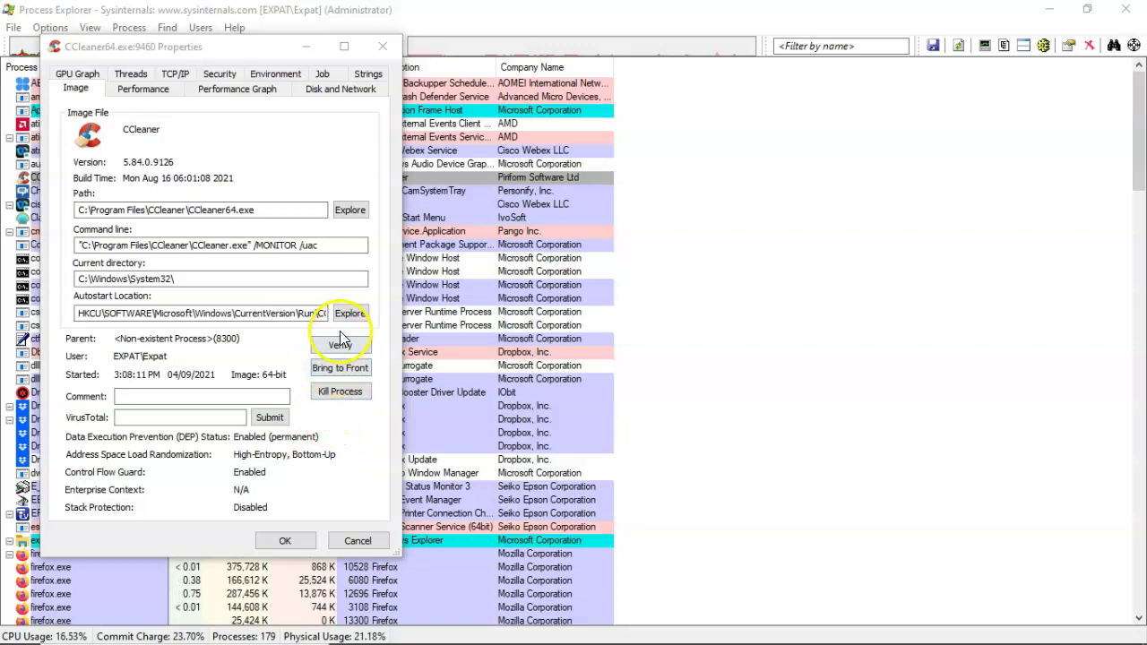
pyautogui.press('Escape')
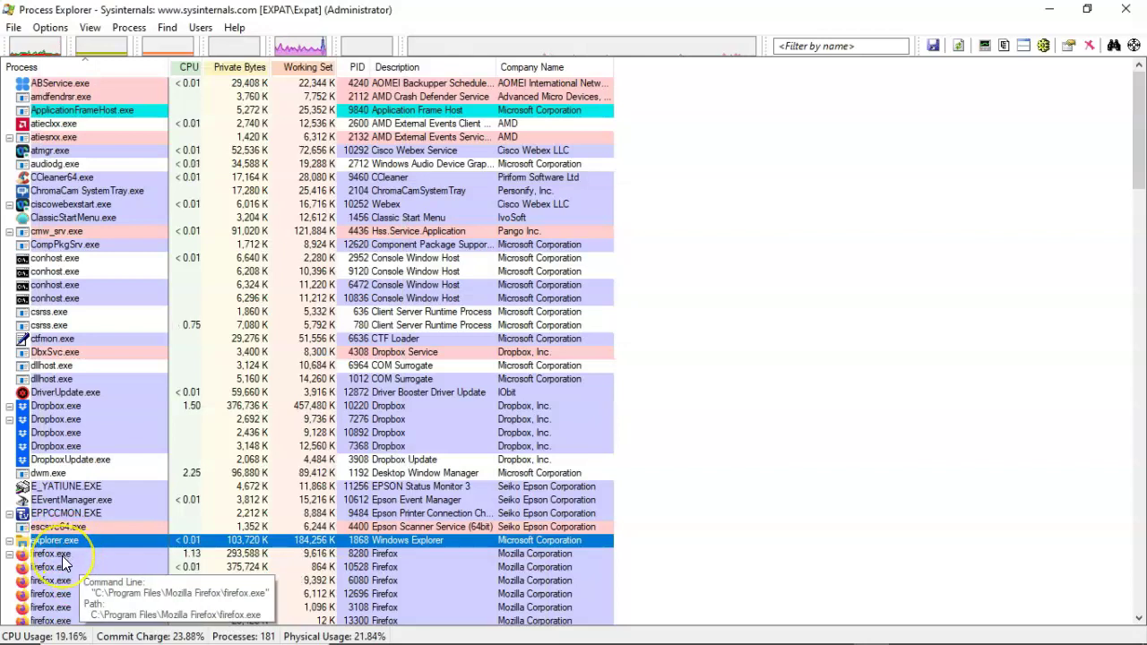
# Open the properties of the parent firefox.exe process, examine its TCP/IP connections and close them
pyautogui.rightClick(61, 556)
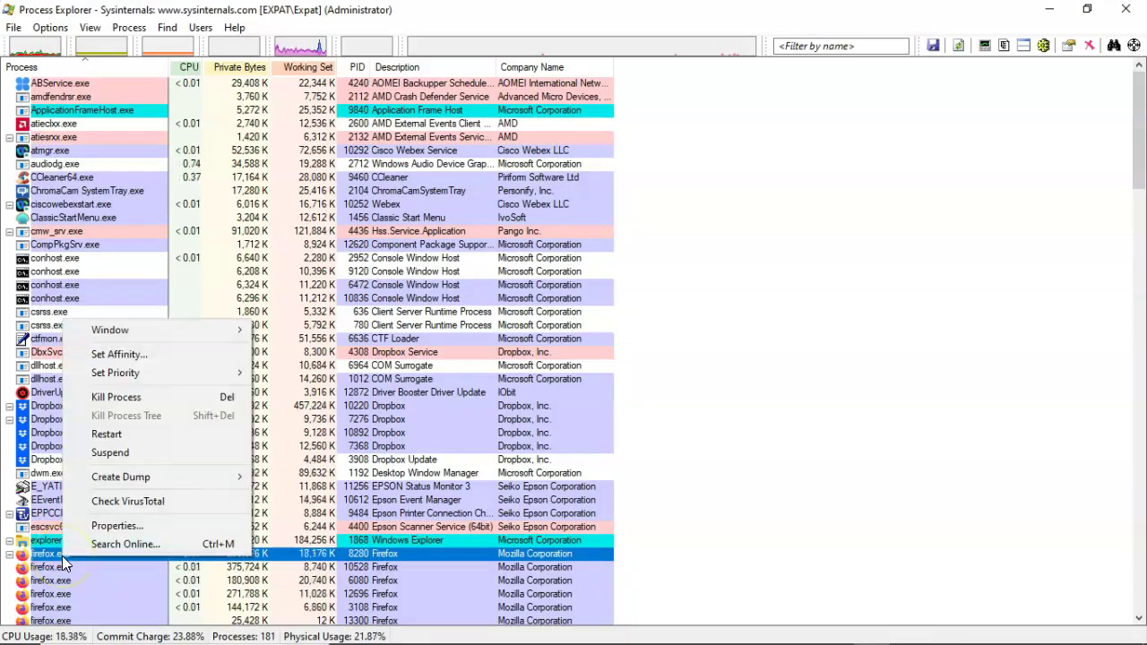
pyautogui.click(108, 527)
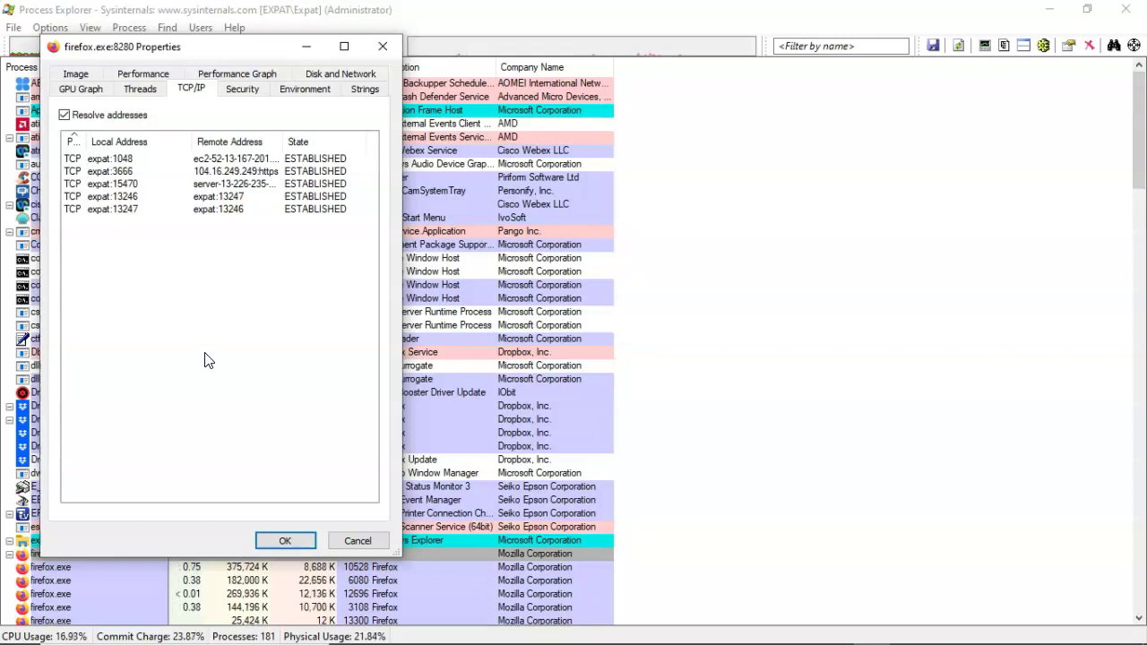
pyautogui.press('Escape')
# Identify the process that owns an open window by using the window-finding target on it
pyautogui.scroll(-1, 1129, 228)
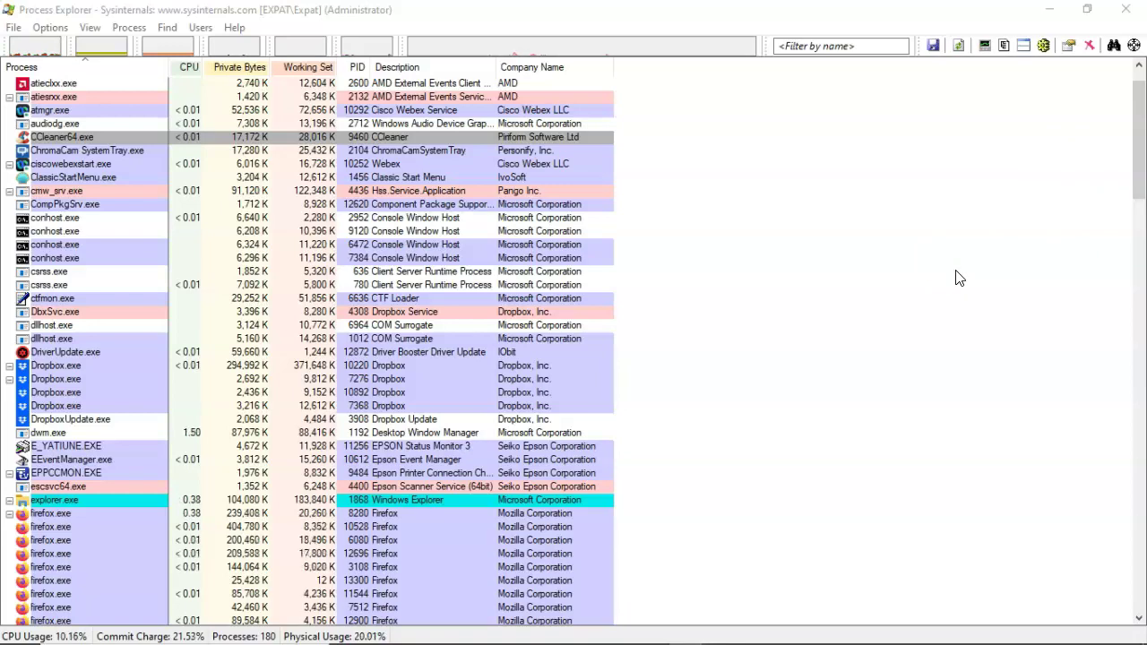
pyautogui.moveTo(1133, 45); pyautogui.dragTo(430, 374)
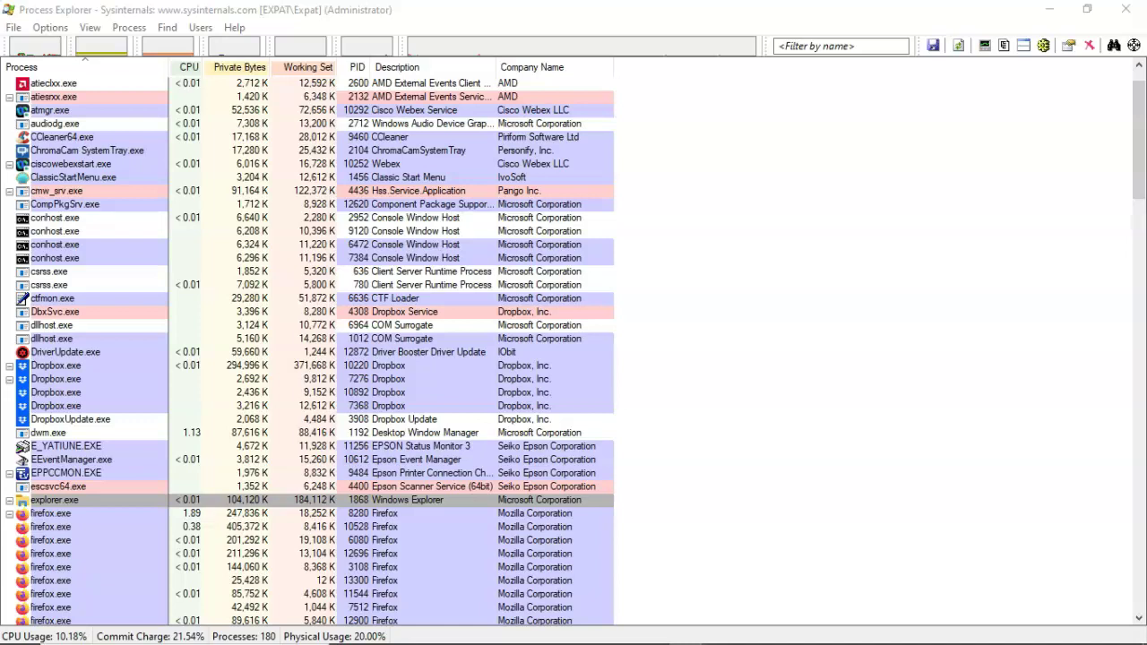
# Open System Information and examine the summary graphs, the CPU usage and the memory details
pyautogui.hotkey('ctrl', 'i')
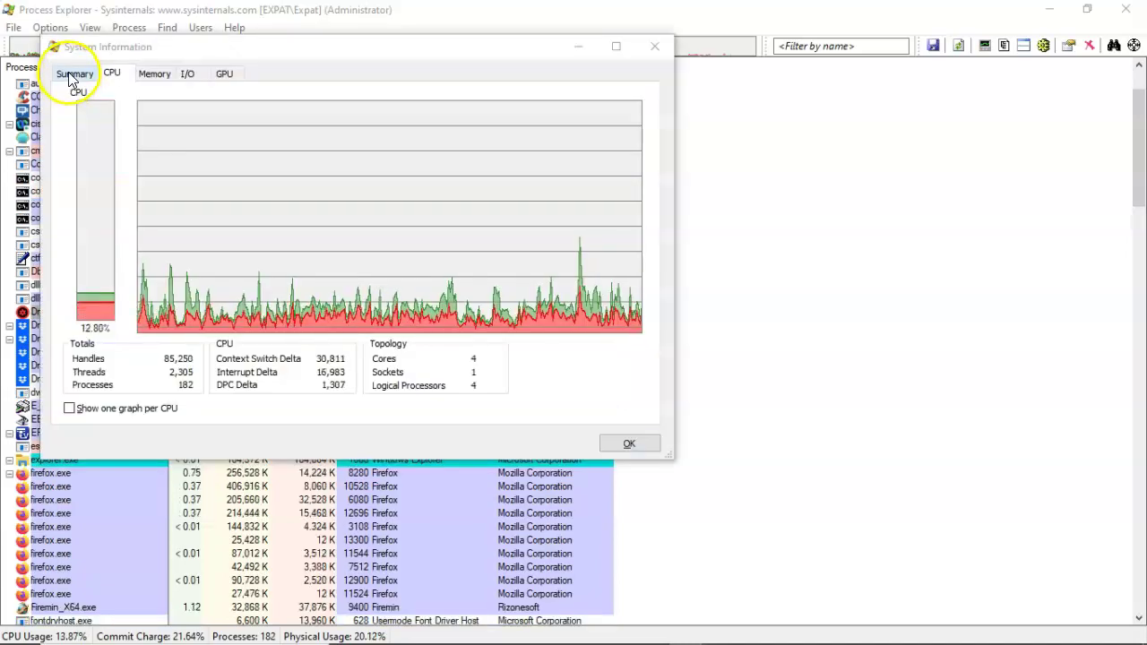
pyautogui.click(74, 73)
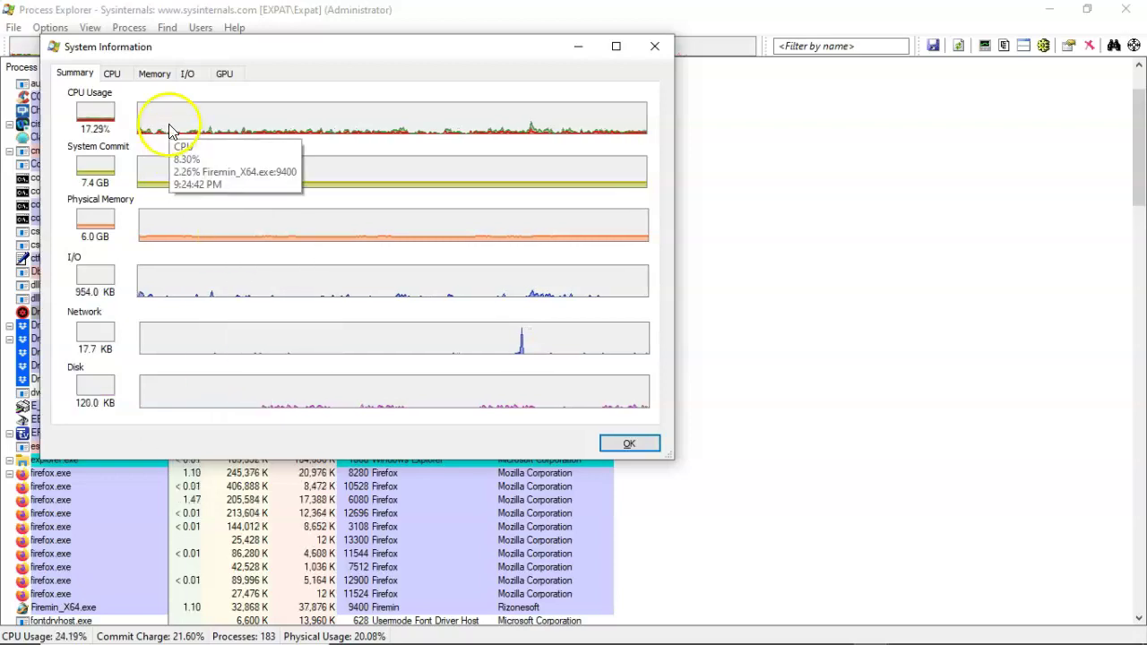
pyautogui.moveTo(180, 168)
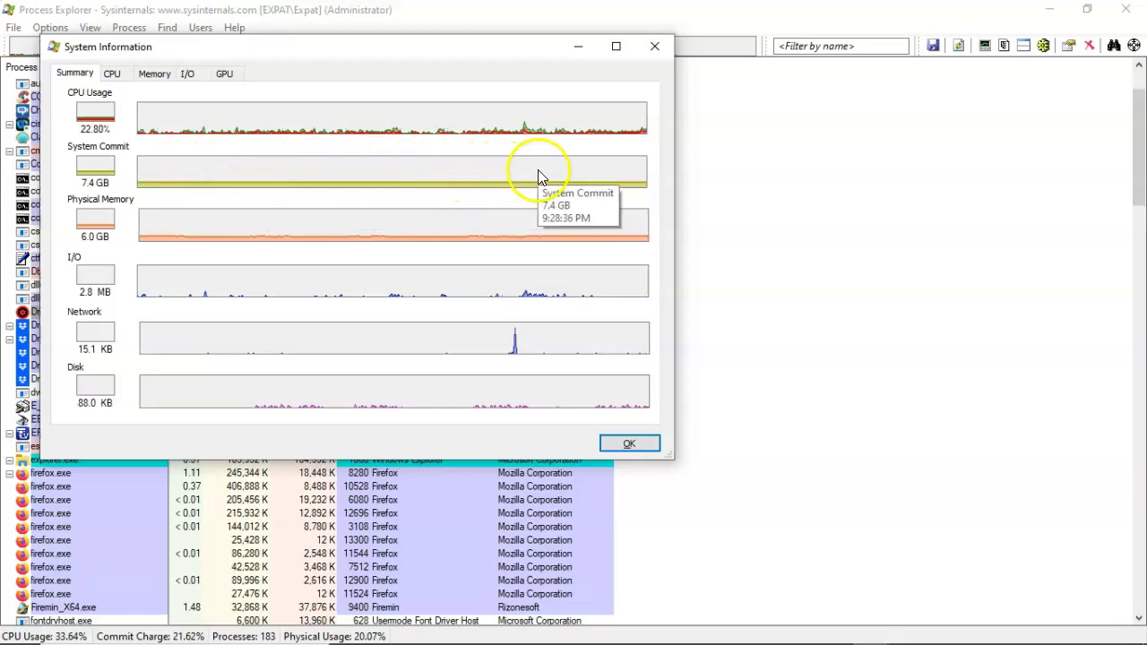
pyautogui.click(115, 78)
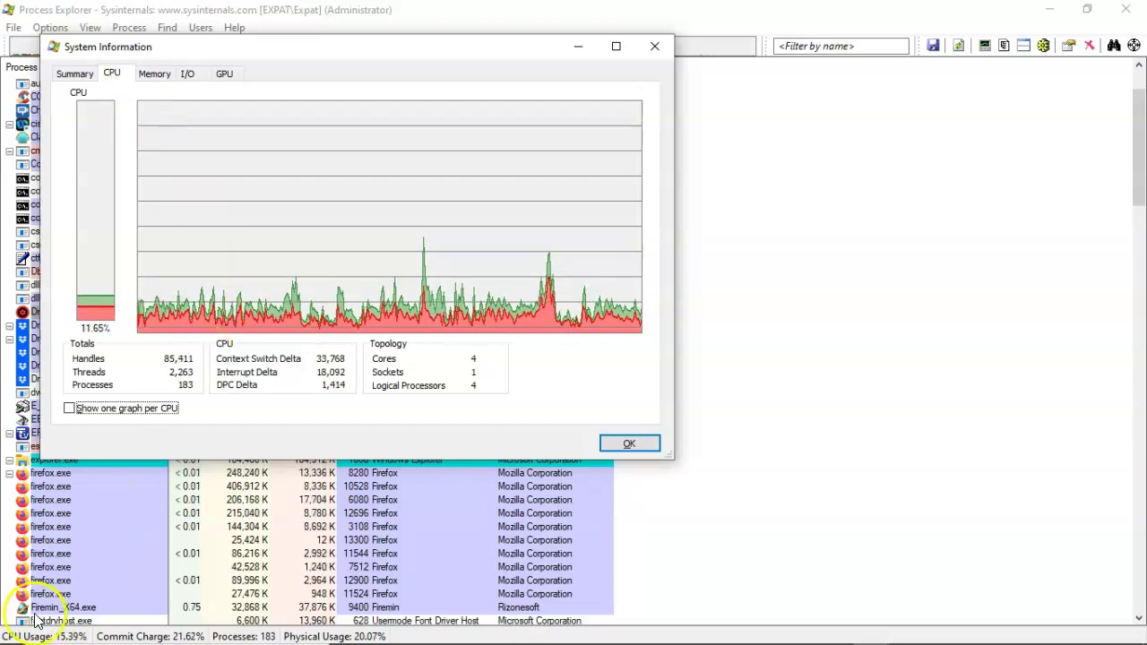
pyautogui.click(156, 76)
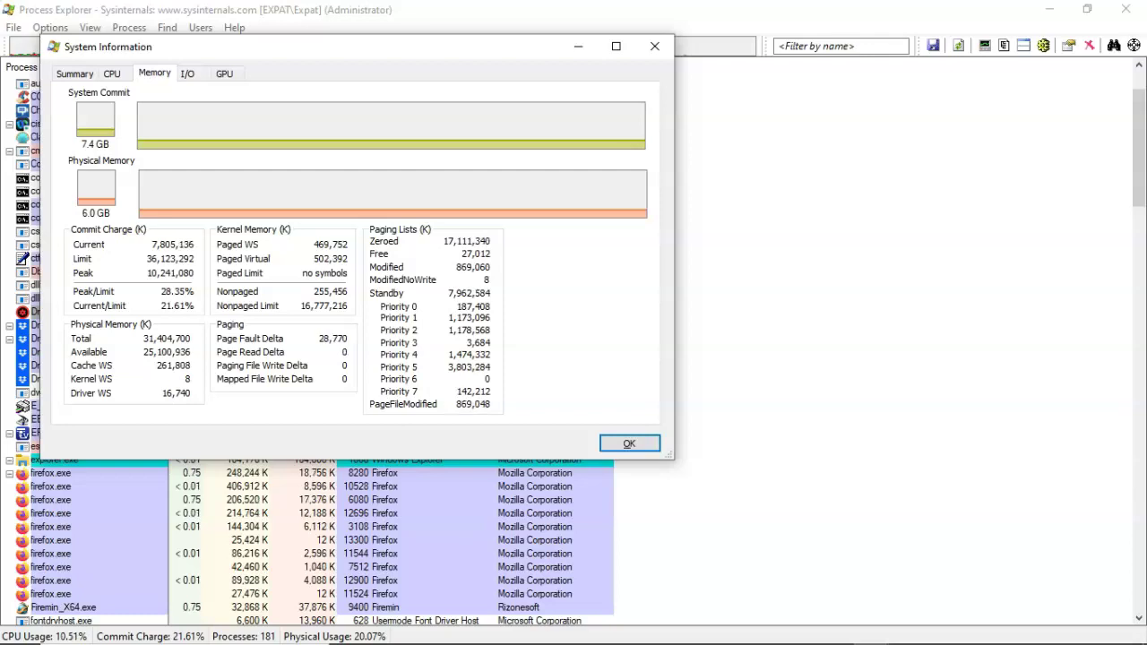
# Examine the I/O, network and disk graphs and the GPU usage in System Information, and close it
pyautogui.click(189, 75)
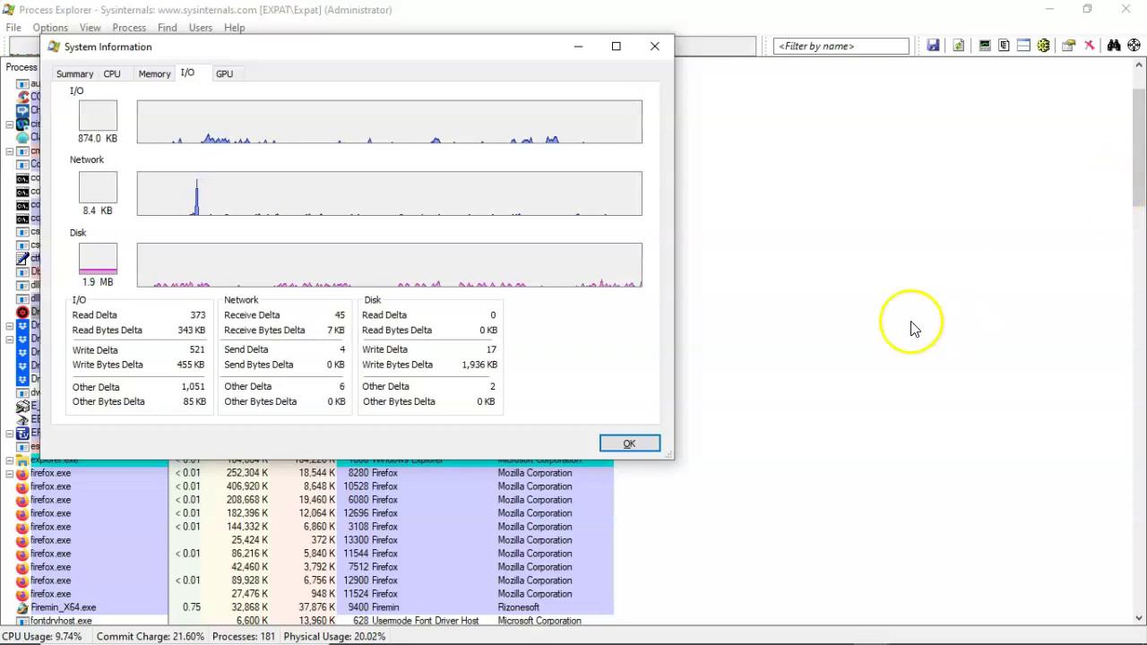
pyautogui.click(837, 250)
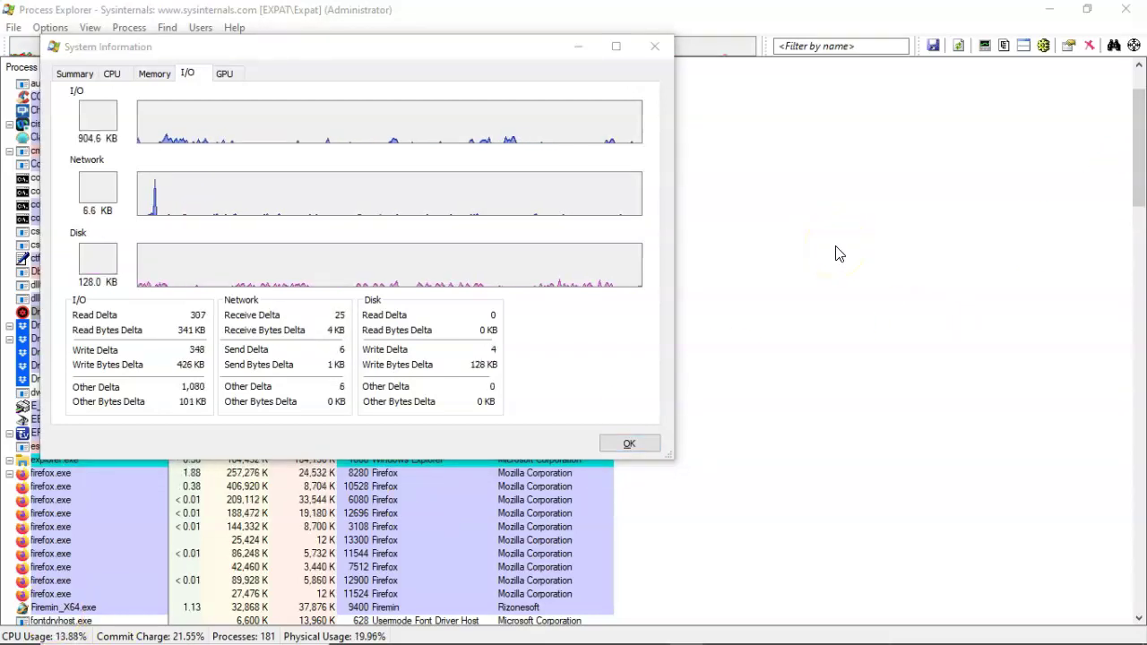
pyautogui.click(220, 75)
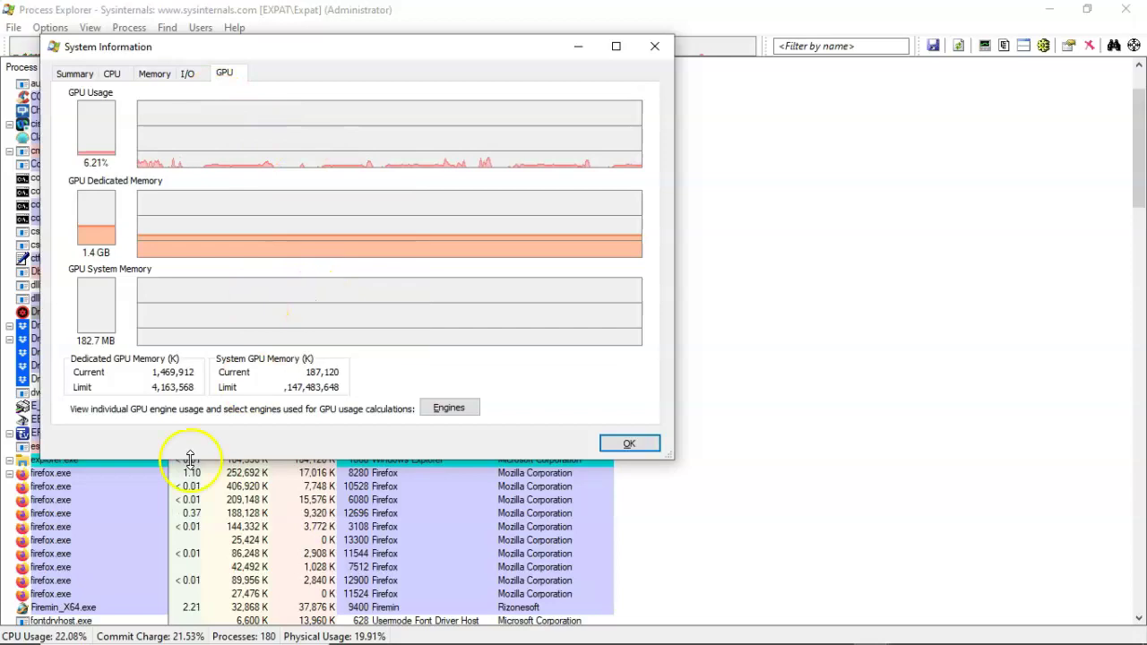
pyautogui.press('Escape')
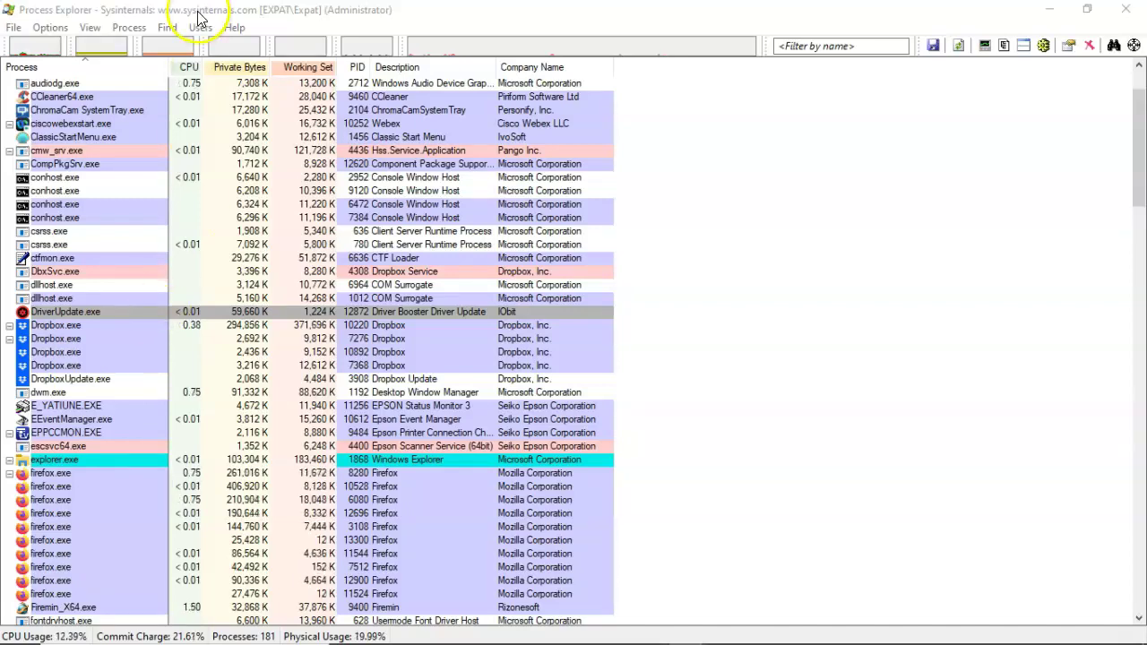
pyautogui.click(61, 29)
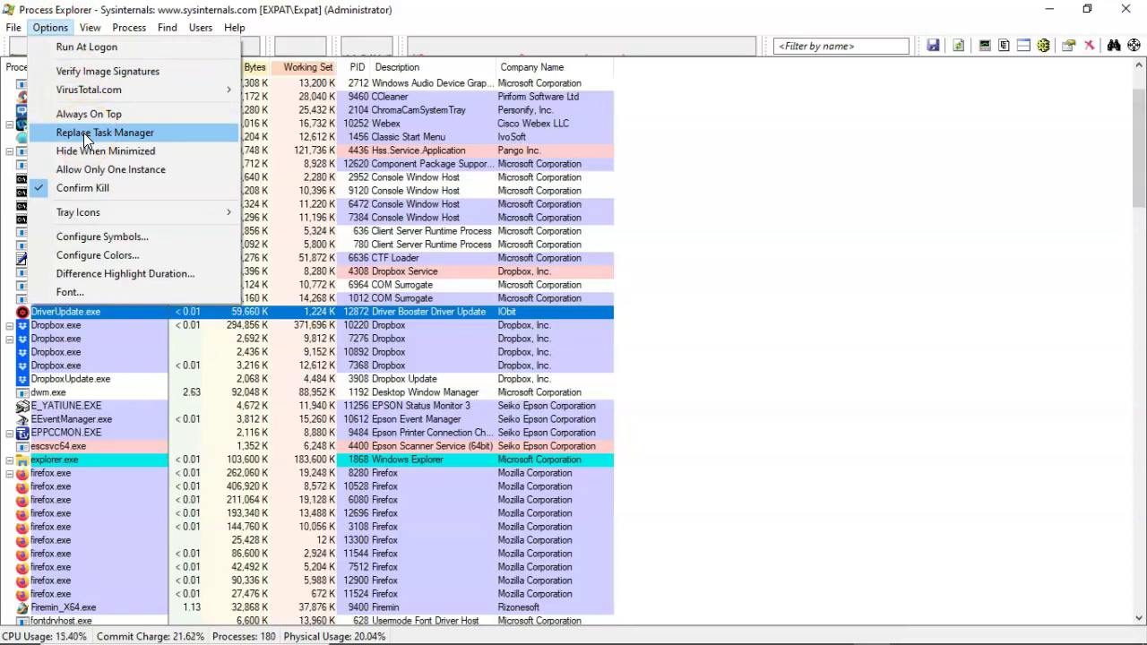
pyautogui.click(41, 603)
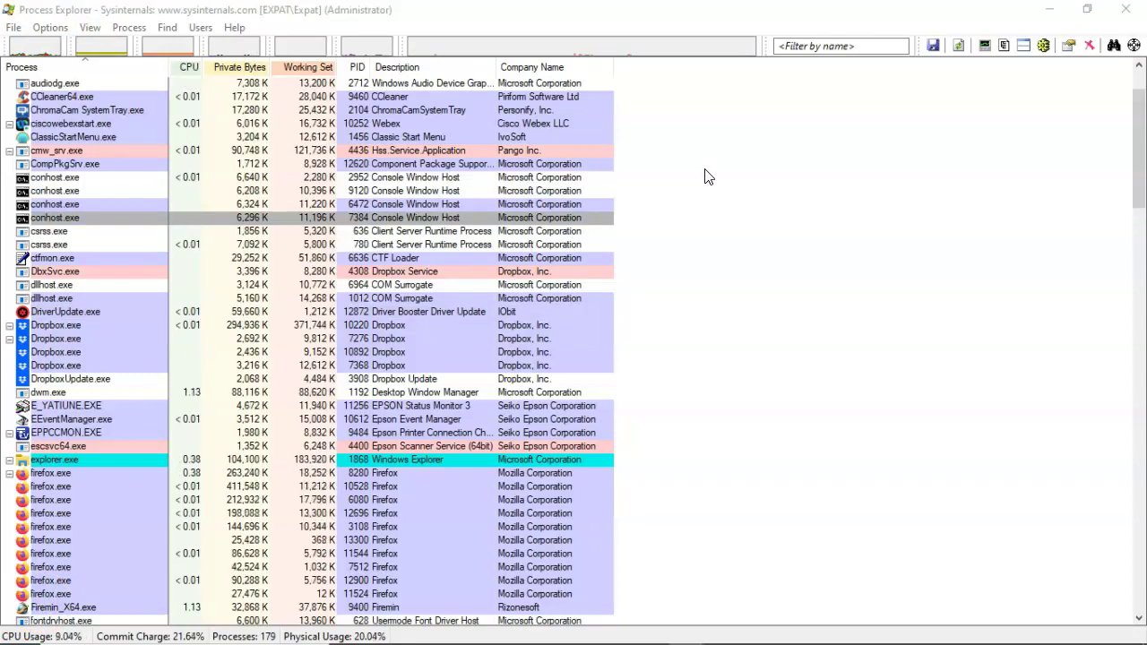
# Open the column selection for the process view and try to add the Command Line column
pyautogui.click(89, 27)
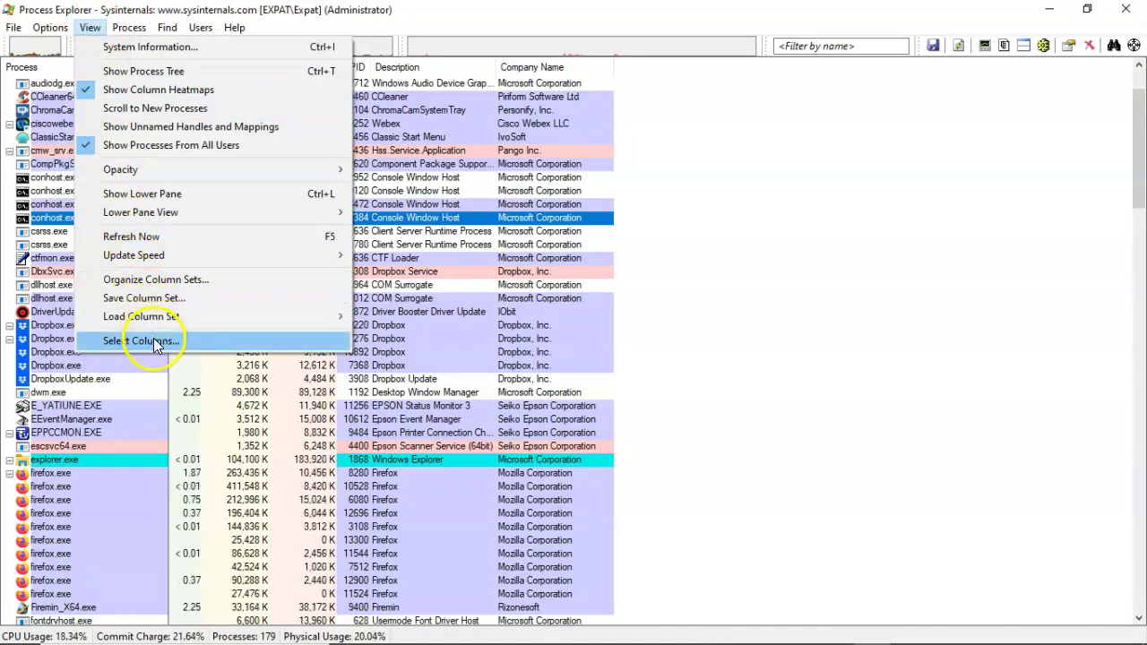
pyautogui.click(157, 346)
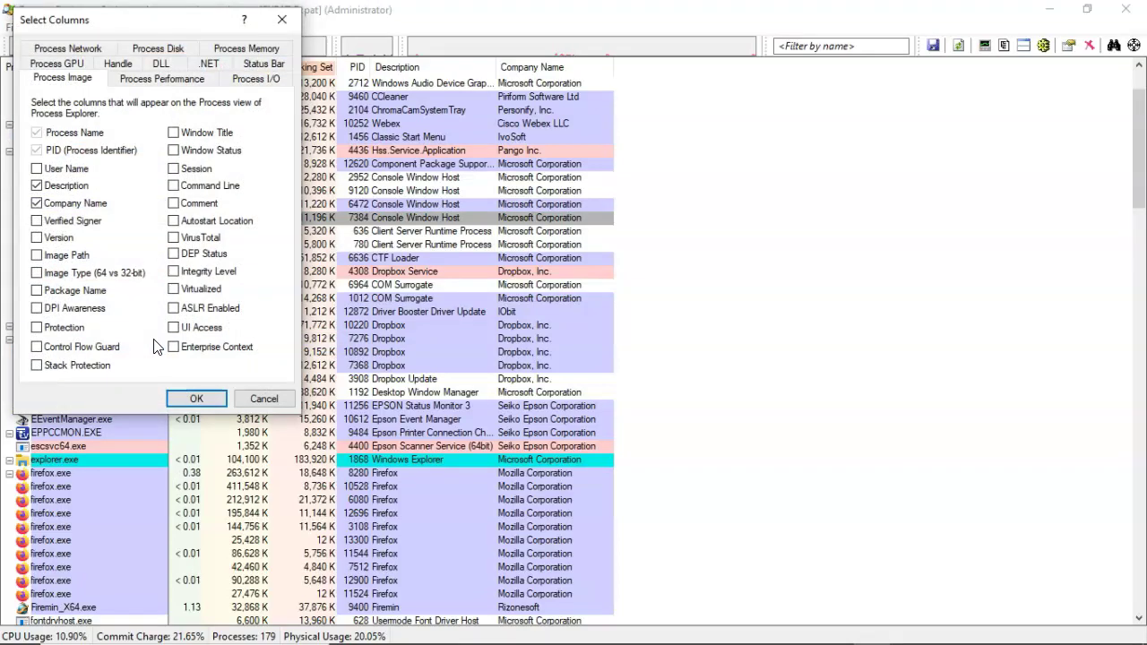
pyautogui.click(176, 189)
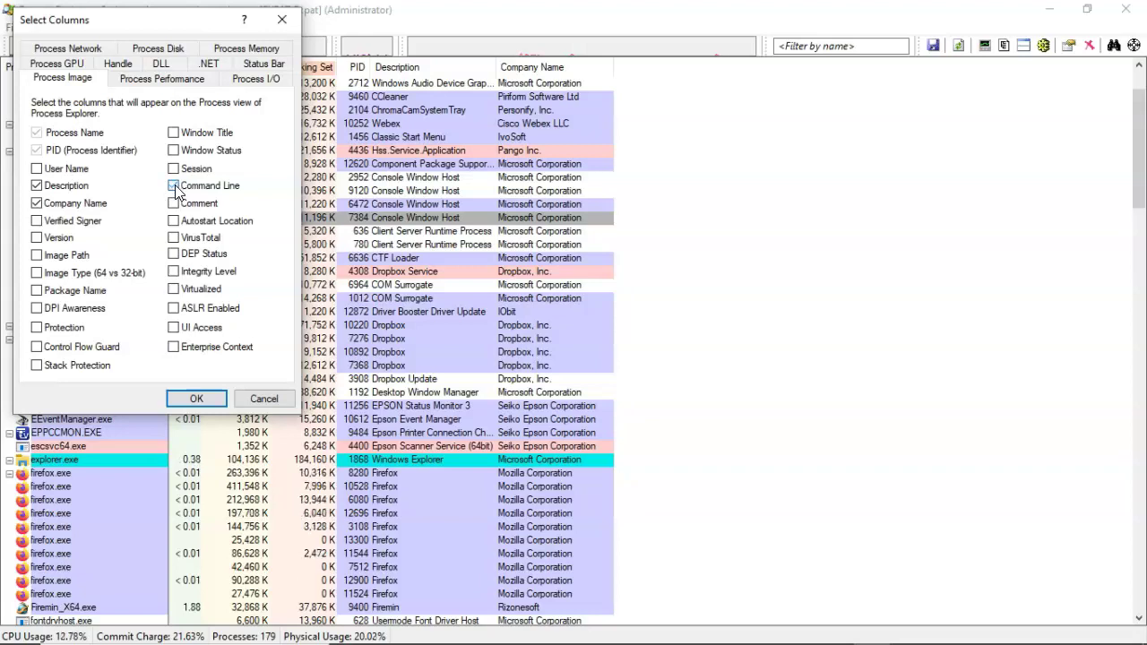
pyautogui.click(196, 399)
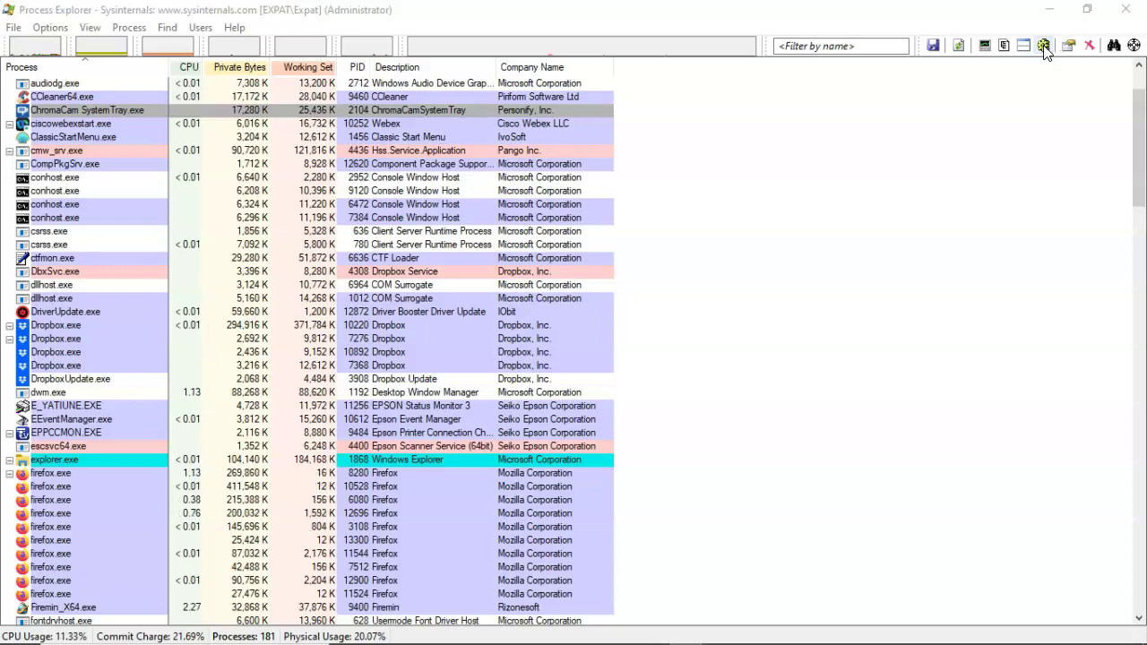
# Show the handles of ChromaCam SystemTray.exe in the lower pane, examine them and hide the pane
pyautogui.click(1044, 46)
pyautogui.click(1011, 161)
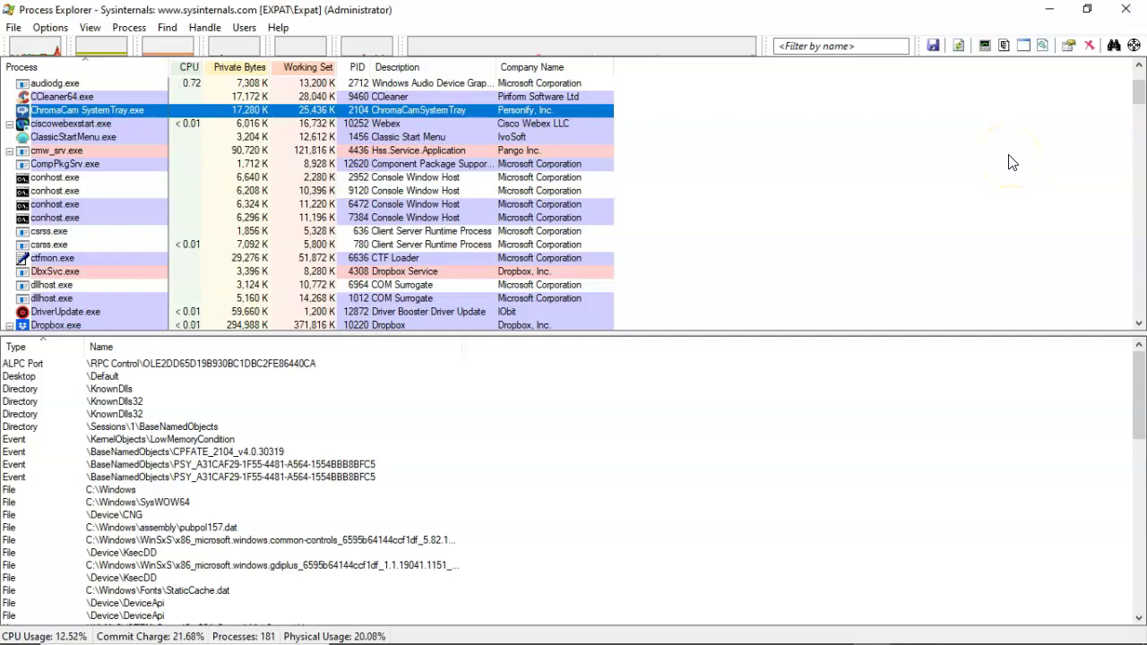
pyautogui.moveTo(52, 124)
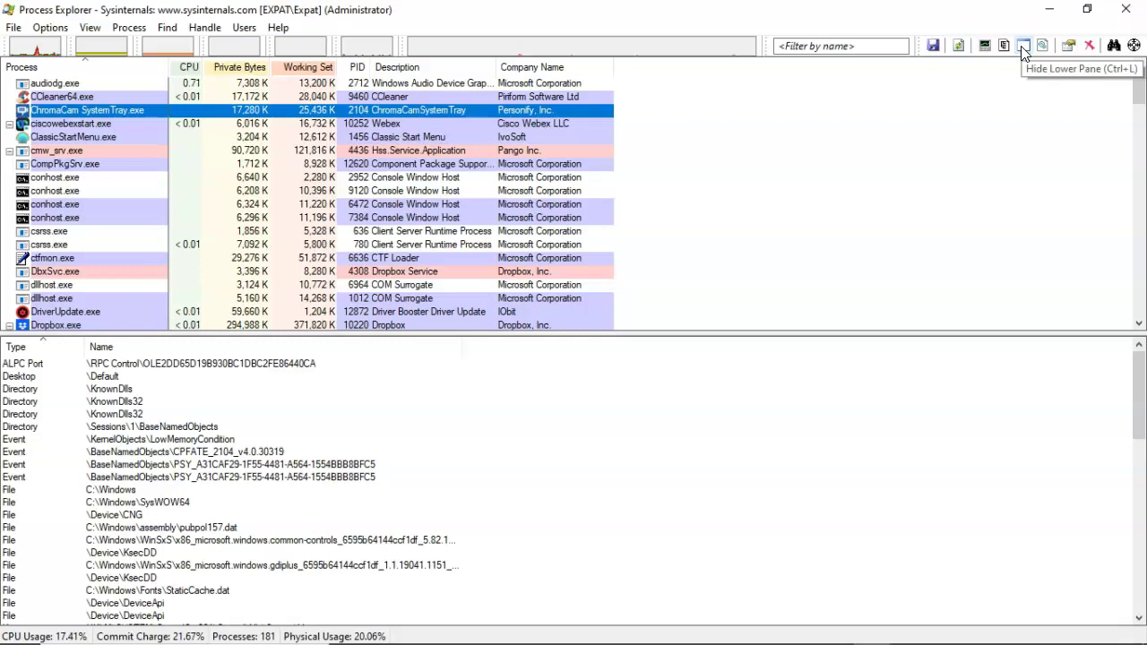
pyautogui.click(1022, 48)
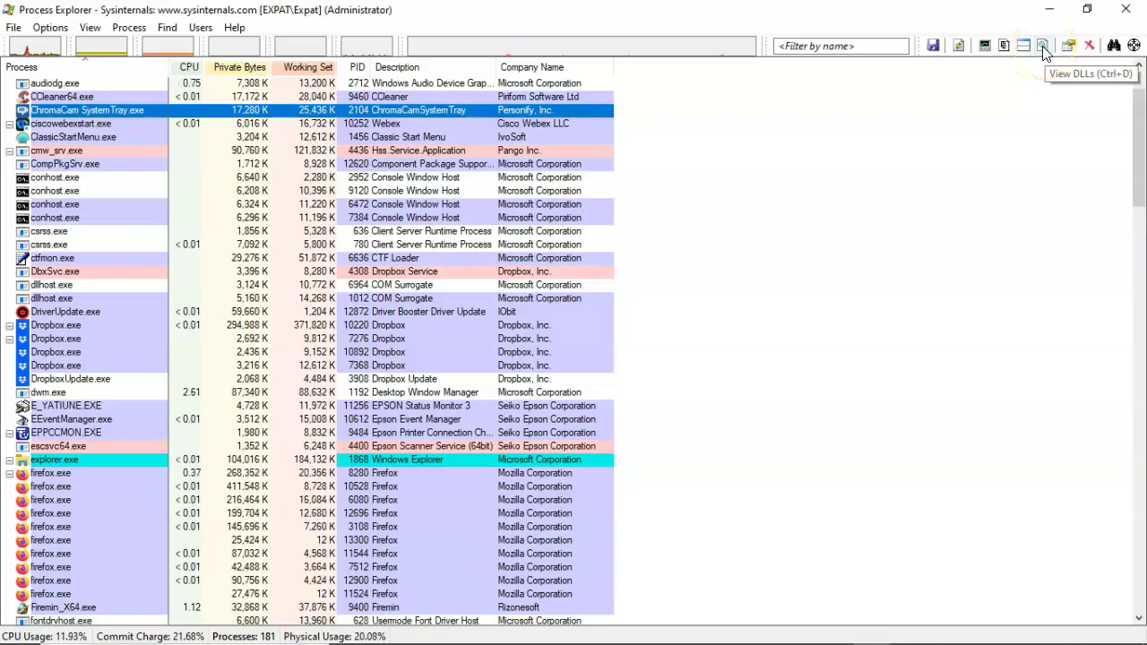
# View the DLLs loaded by DbxSvc.exe and the actions offered for combase.dll, including Check VirusTotal
pyautogui.click(1043, 48)
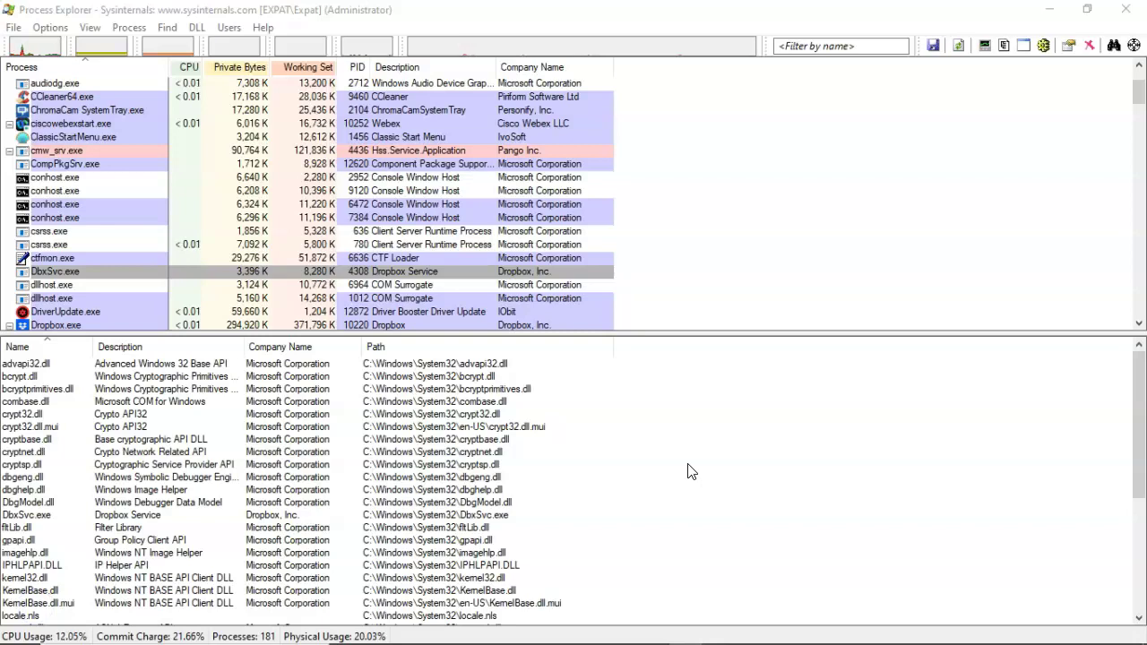
pyautogui.rightClick(438, 402)
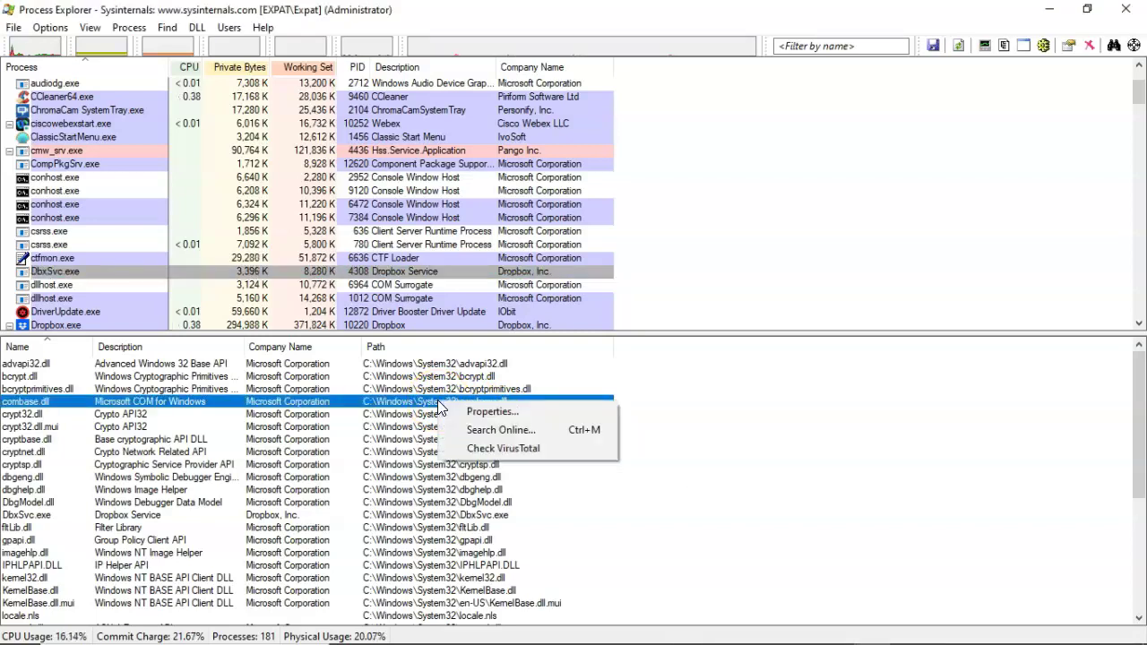
pyautogui.click(500, 448)
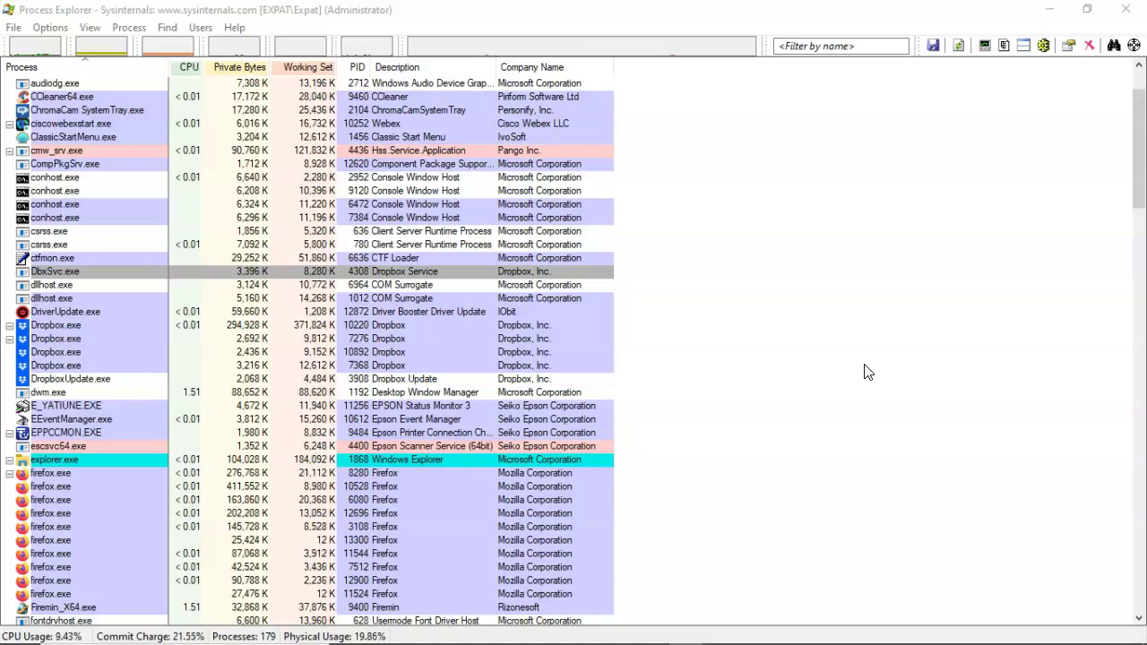
pyautogui.click(783, 356)
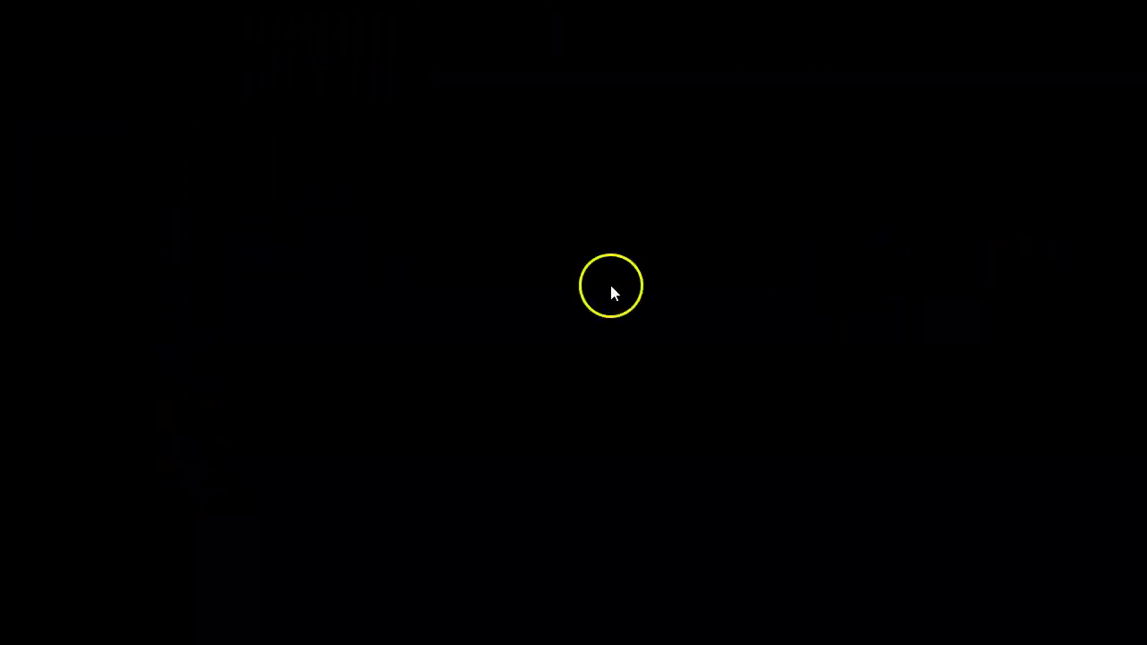
pyautogui.click(38, 613)
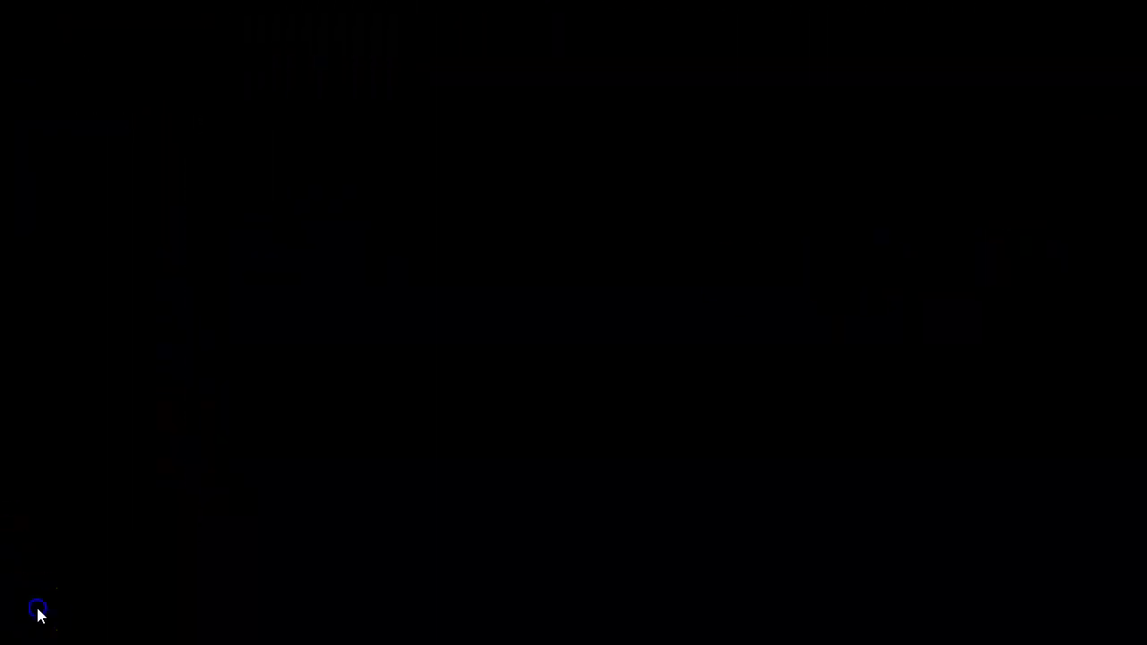